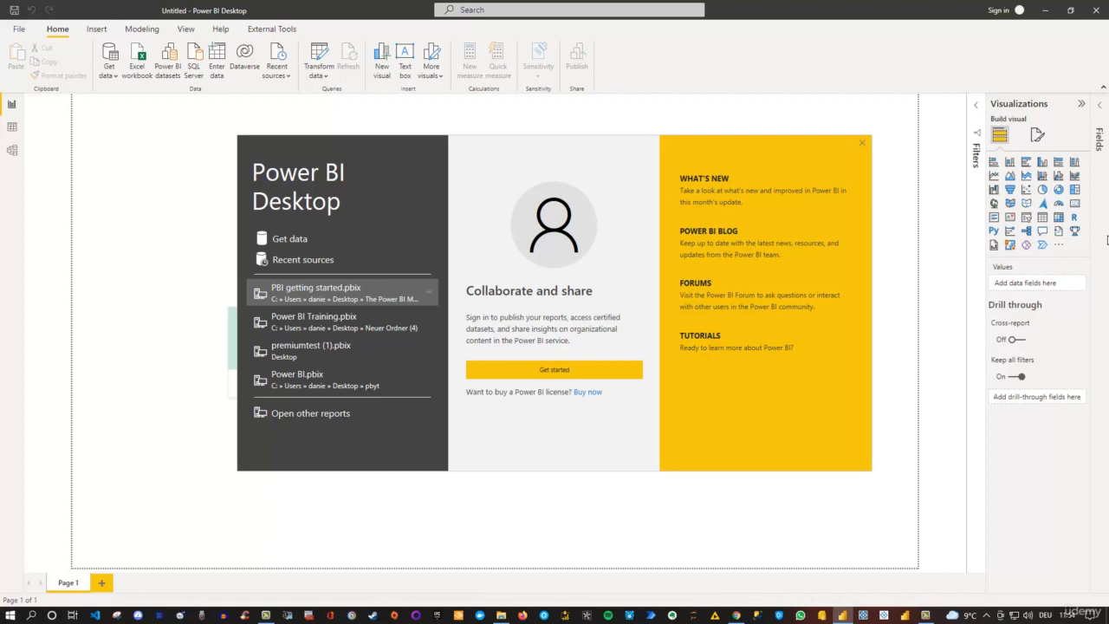
- Dismiss the start screen and connect to the Excel workbook PBI_Training_1.xlsx as the data source
left_click(863, 143)
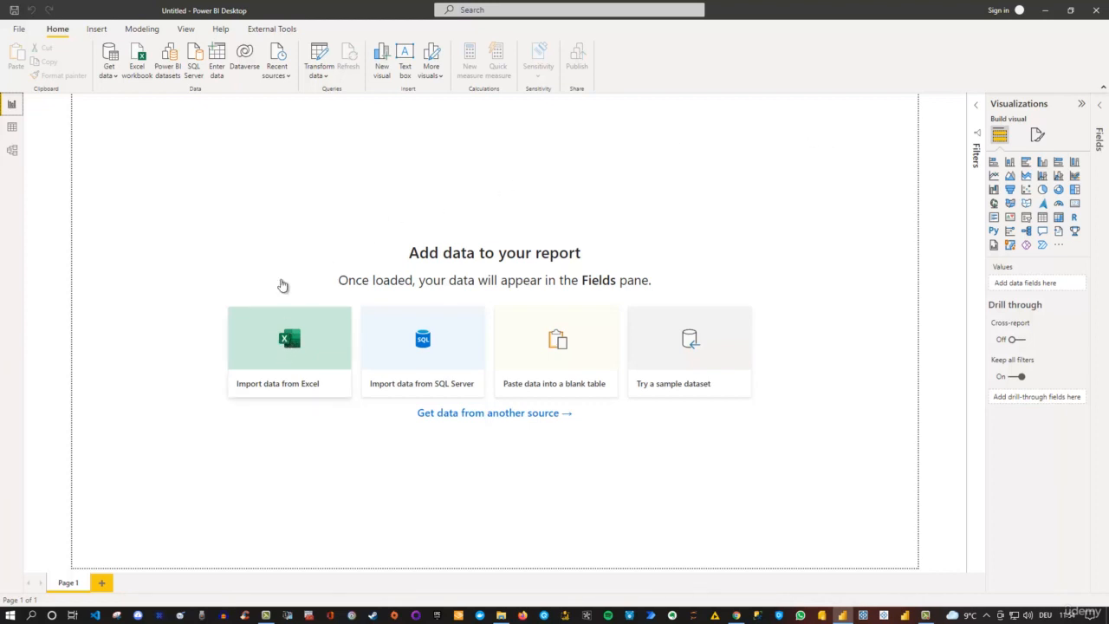
left_click(113, 82)
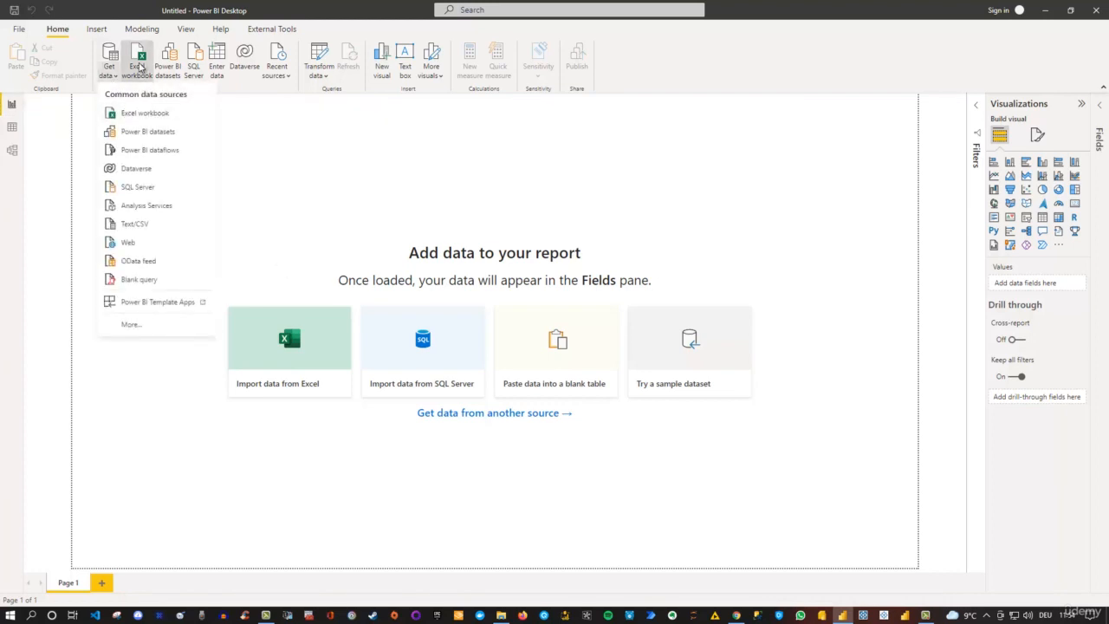
left_click(140, 67)
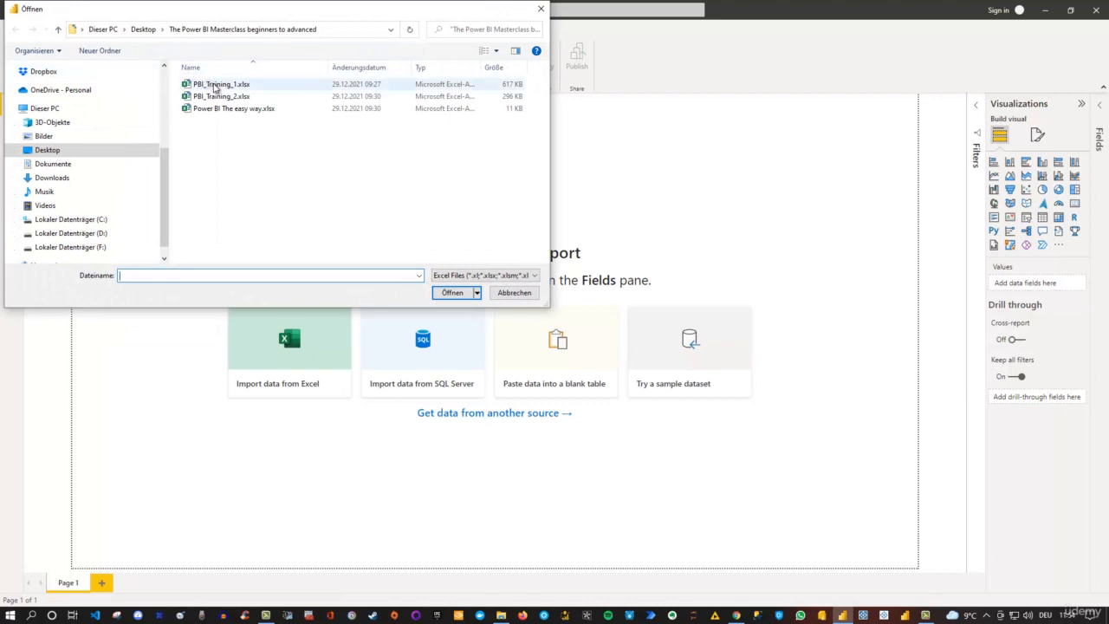
left_click(216, 86)
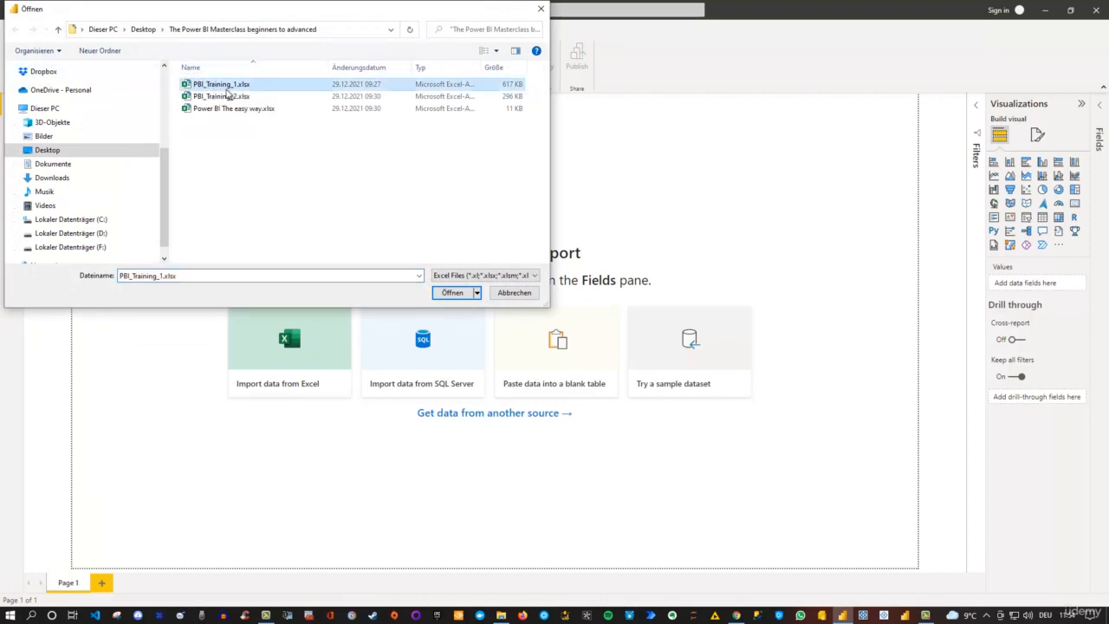
left_click(452, 292)
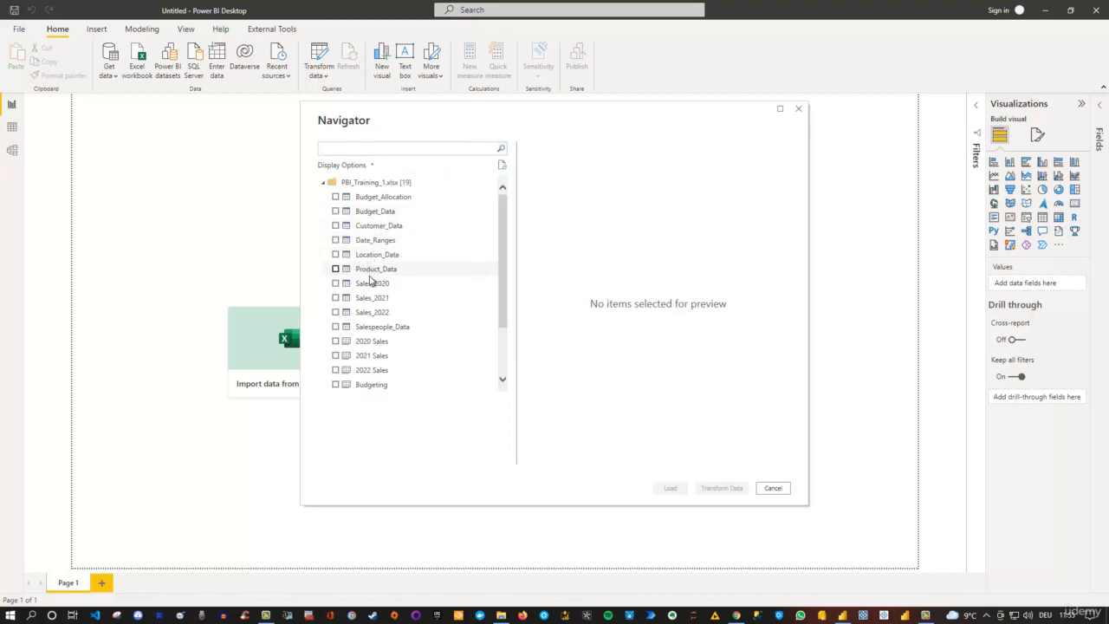
- Select the tables Customer_Data, Location_Data, Product_Data, Sales_2020, Sales_2021, Sales_2022 and Salespeople_Data from the workbook for import
scroll(390, 327, "down", 3)
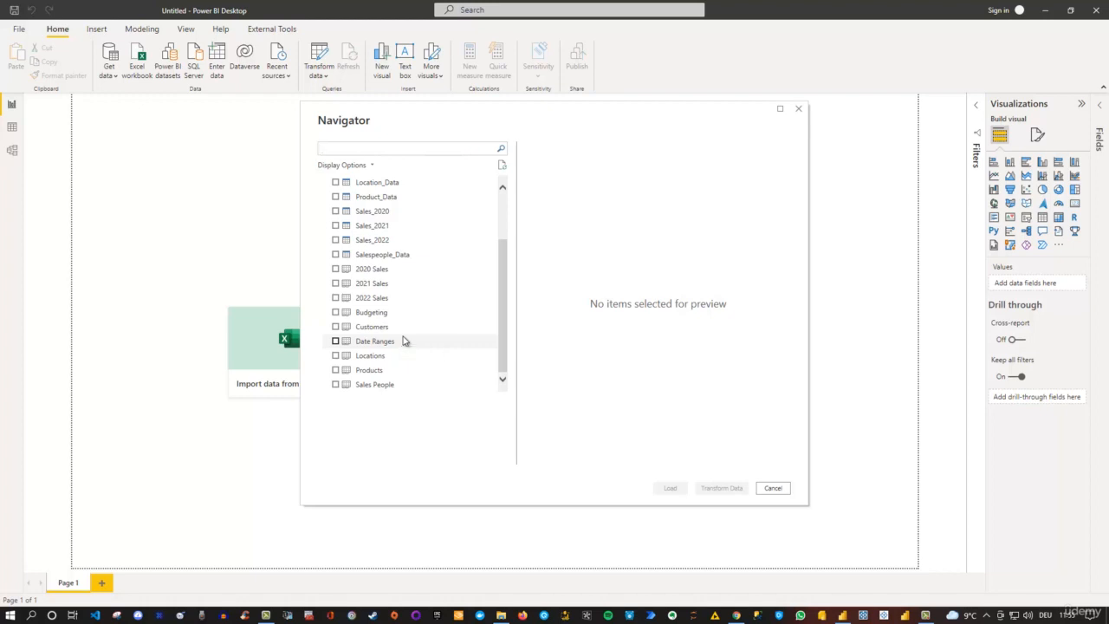
scroll(403, 341, "up", 3)
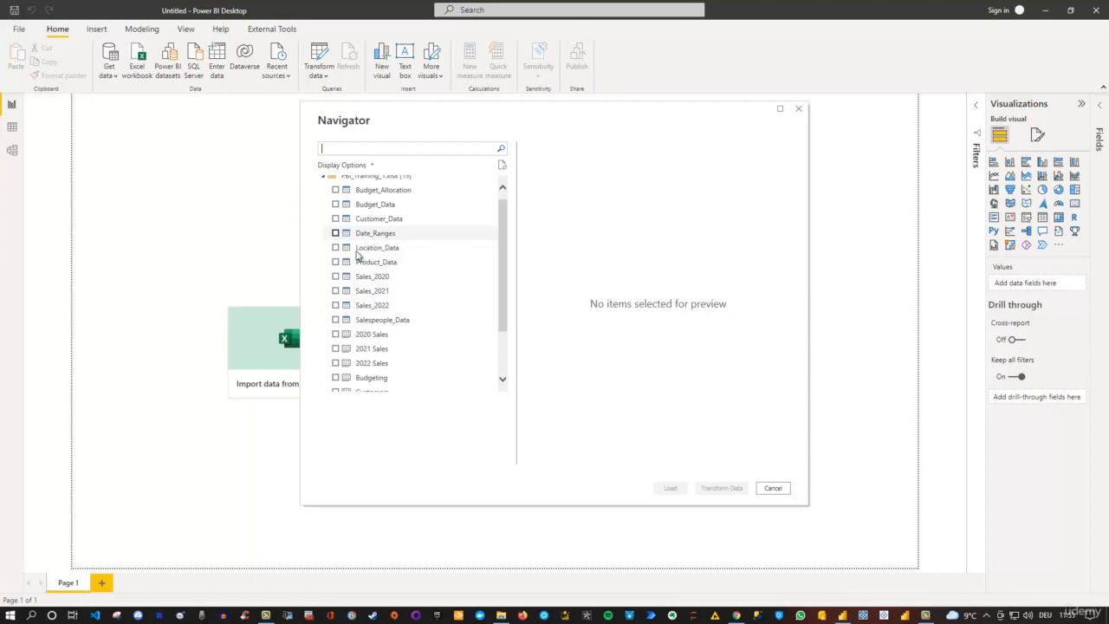
scroll(350, 257, "up", 1)
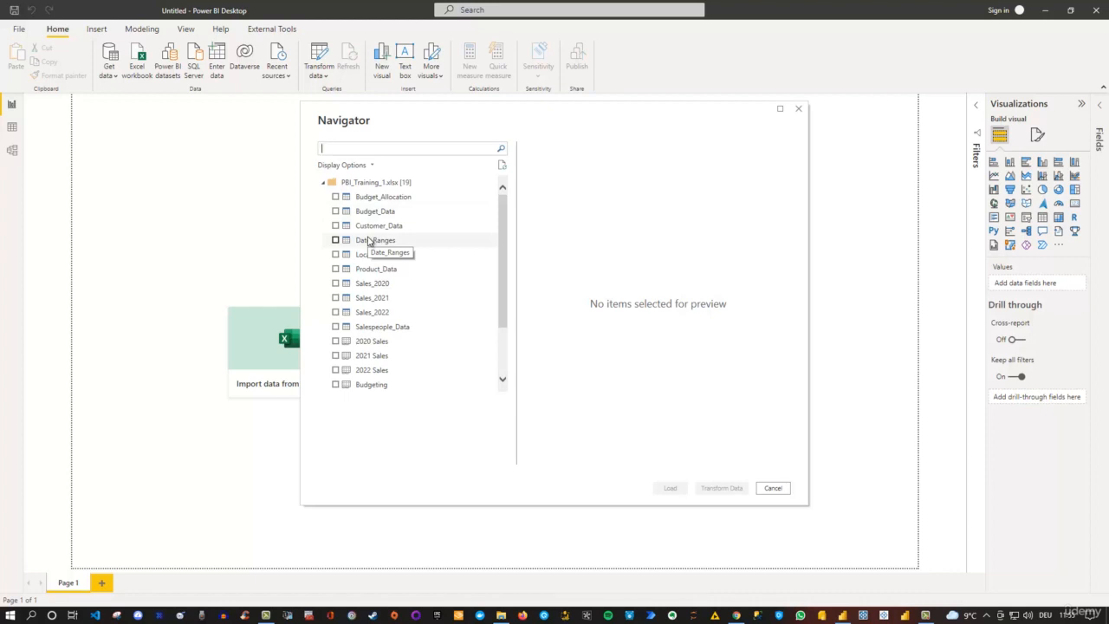
left_click(335, 328)
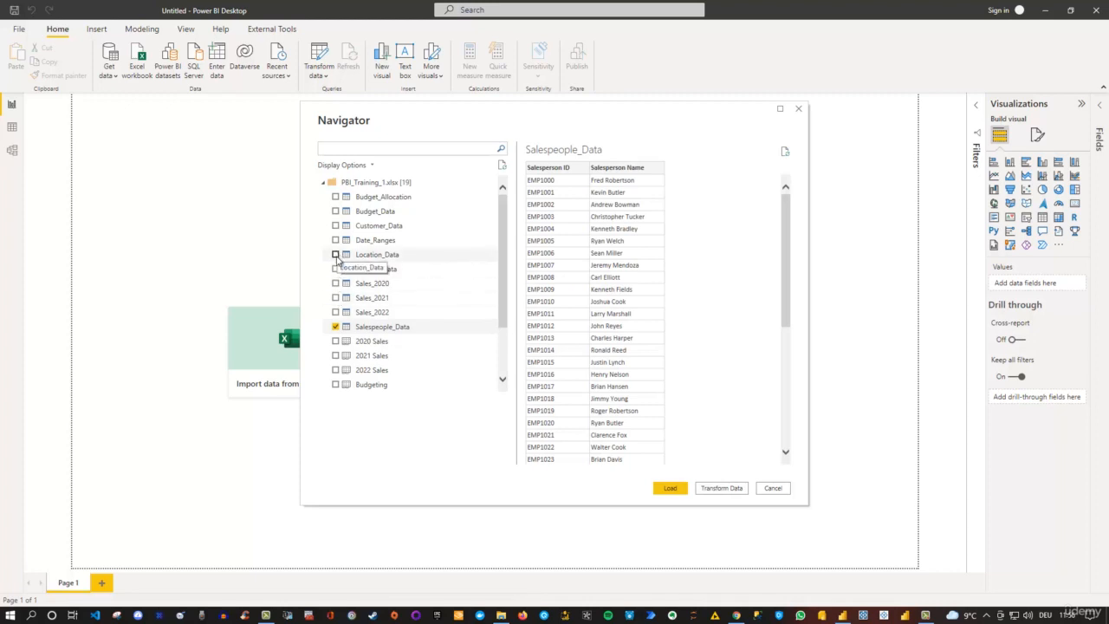
left_click(336, 255, "shift")
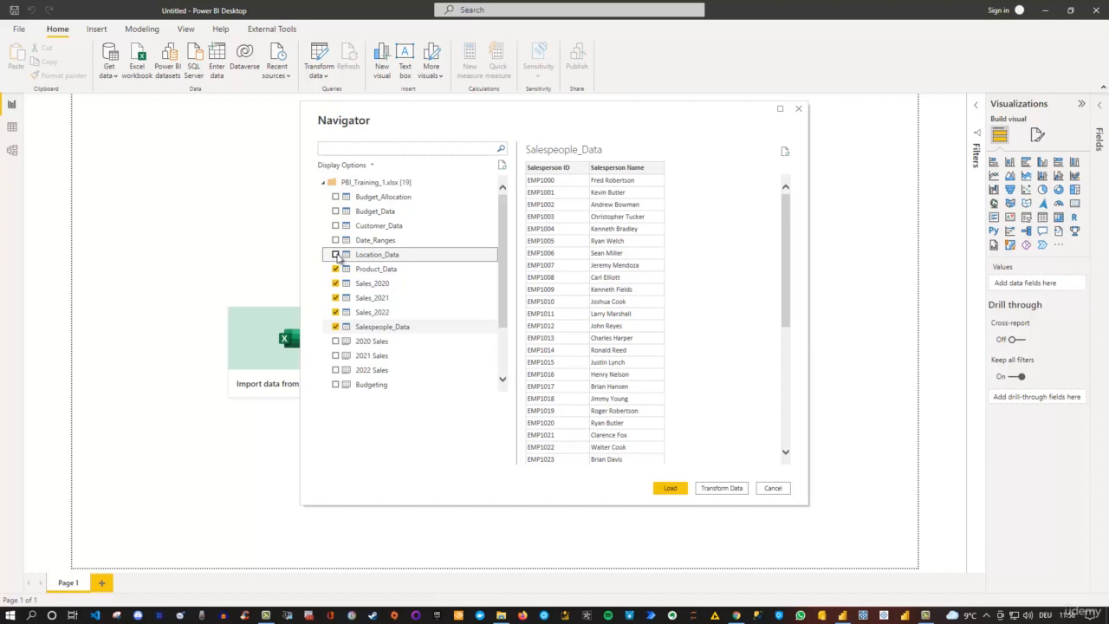
left_click(336, 254)
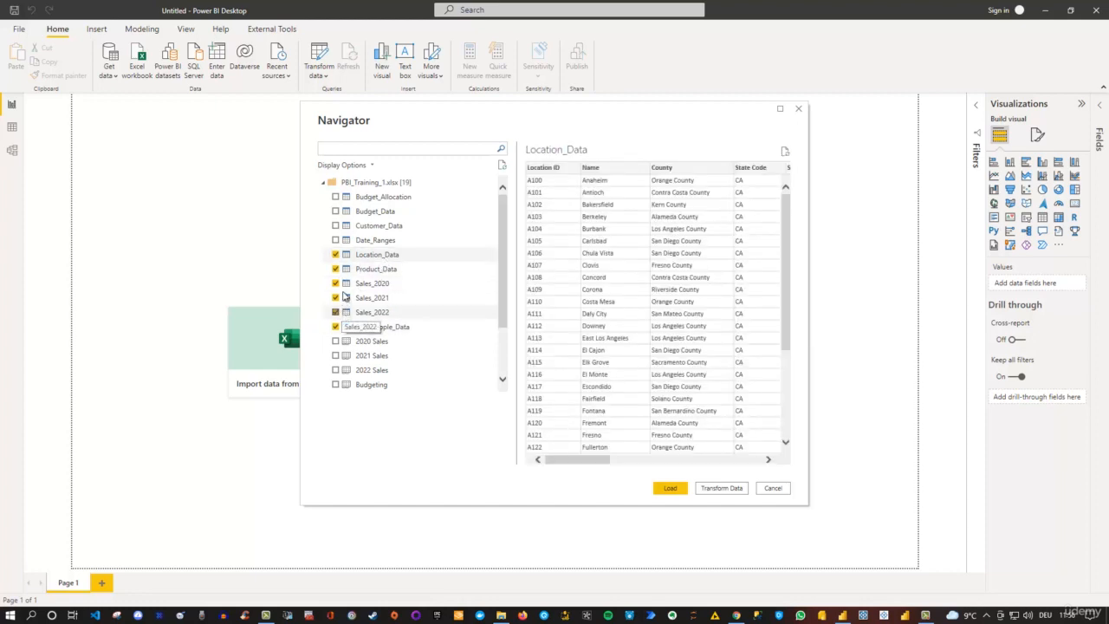
left_click(336, 226)
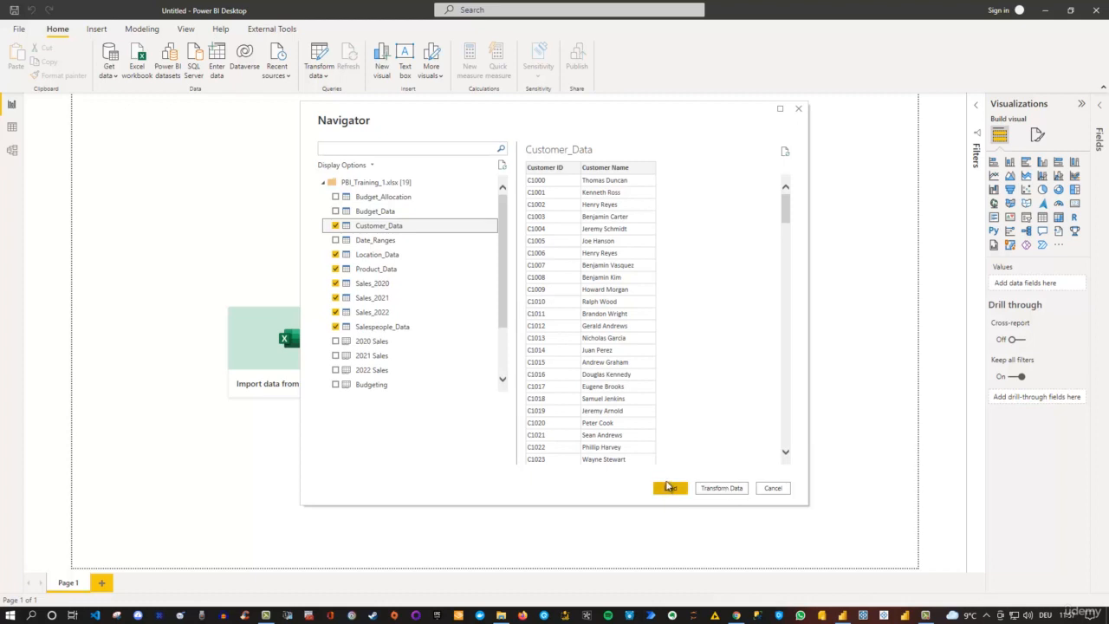
- Open the selected tables for transformation in the Power Query Editor and maximize its window
left_click(722, 489)
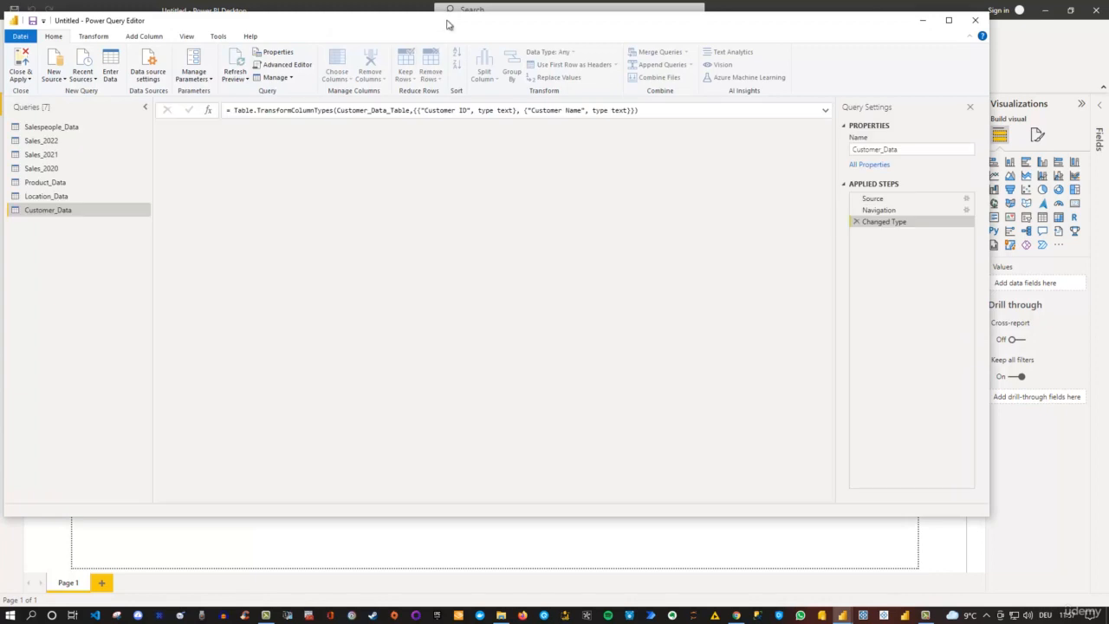
left_click_drag(449, 23, 495, 60)
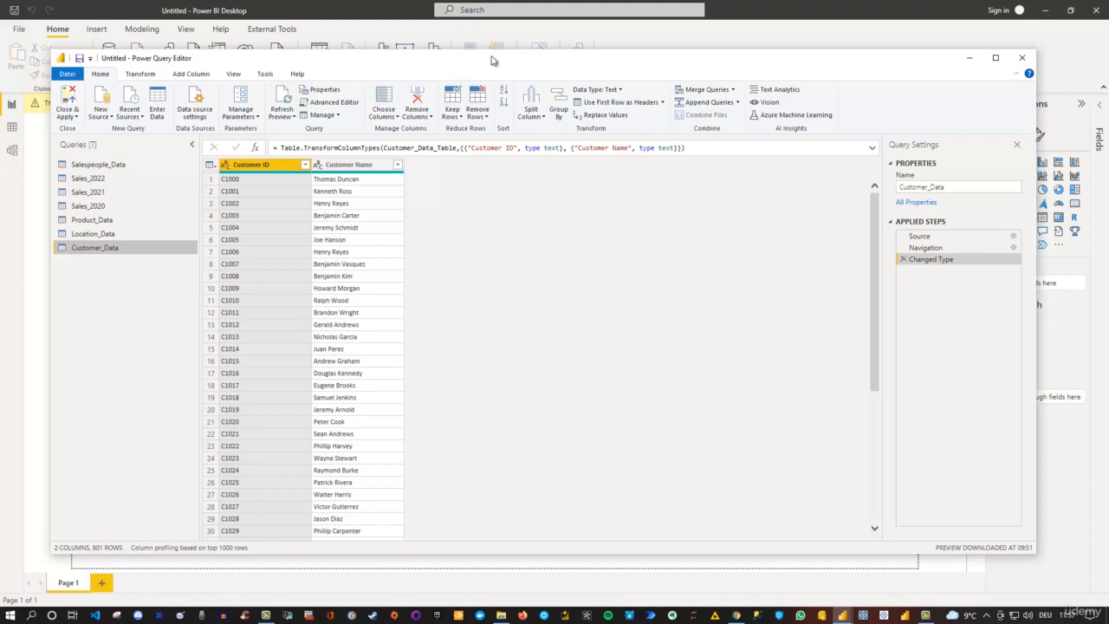
double_click(491, 60)
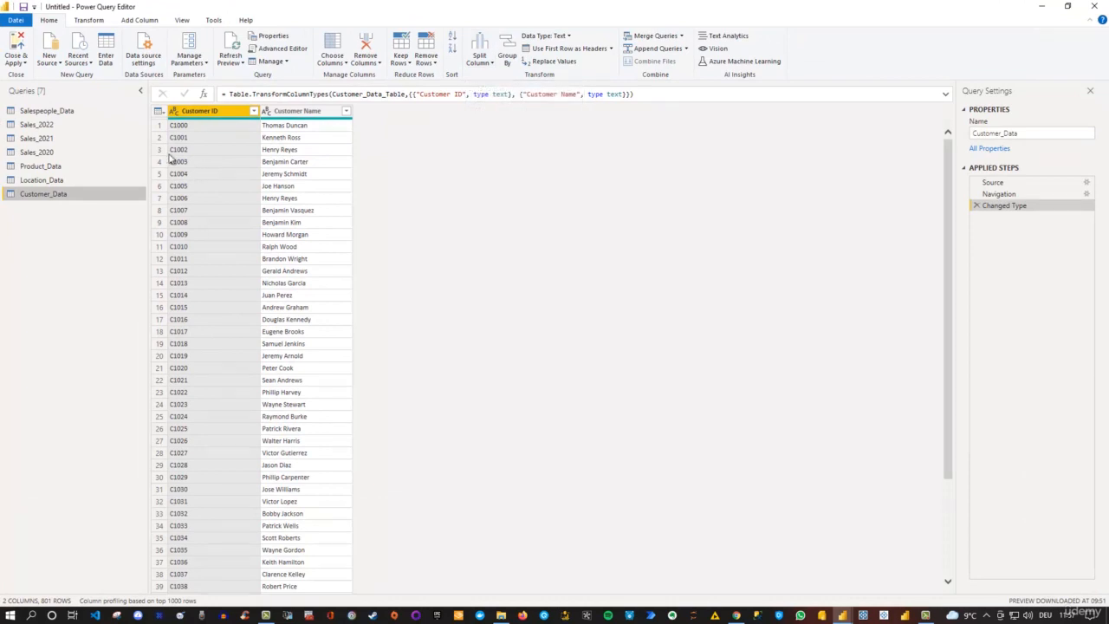
- Rename the Salespeople_Data query as Salespeople
left_click(38, 116)
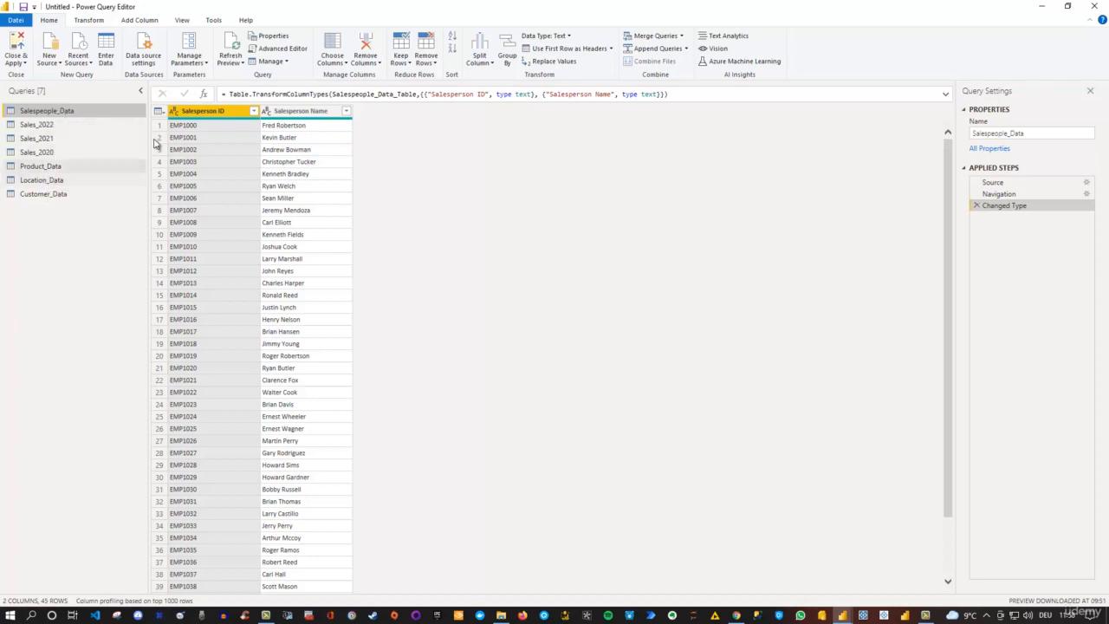
left_click(1040, 132)
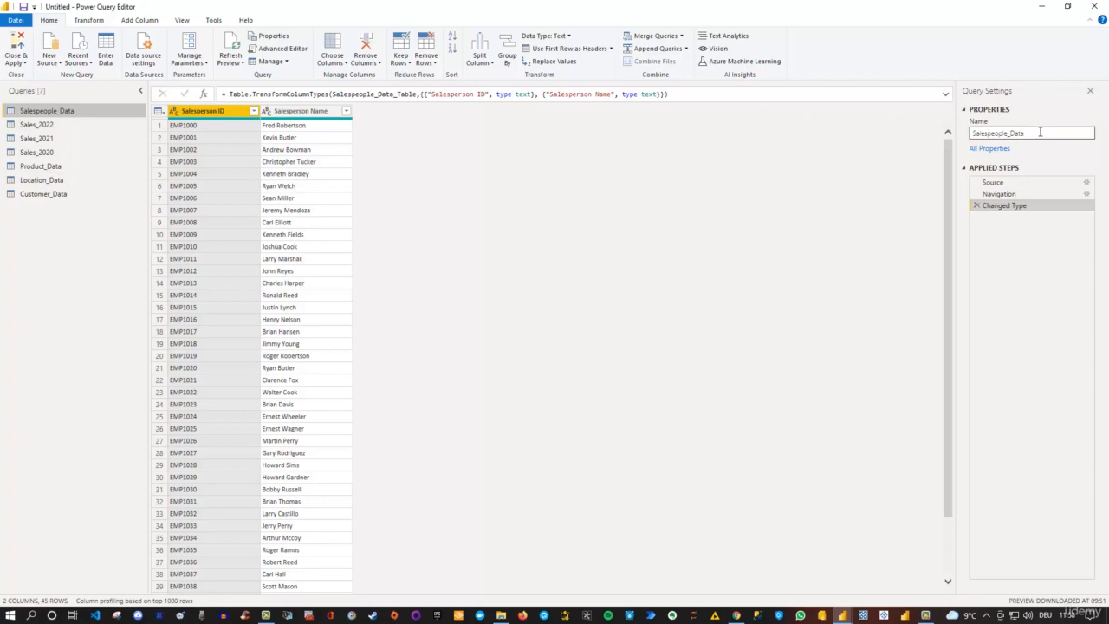
left_click_drag(1040, 131, 966, 133)
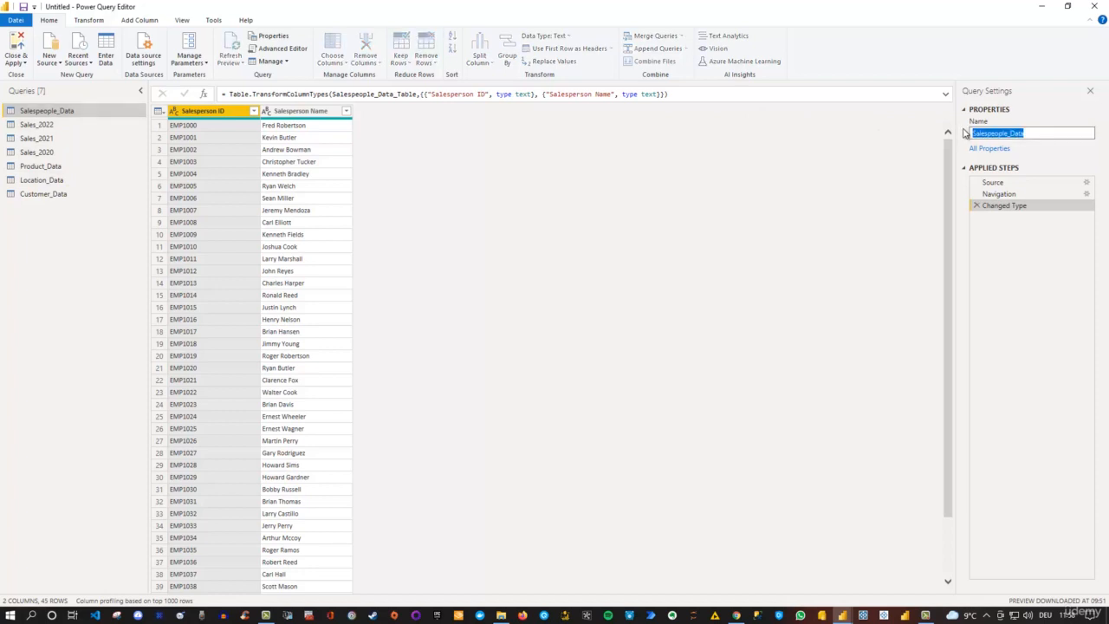
type("S")
key("Return")
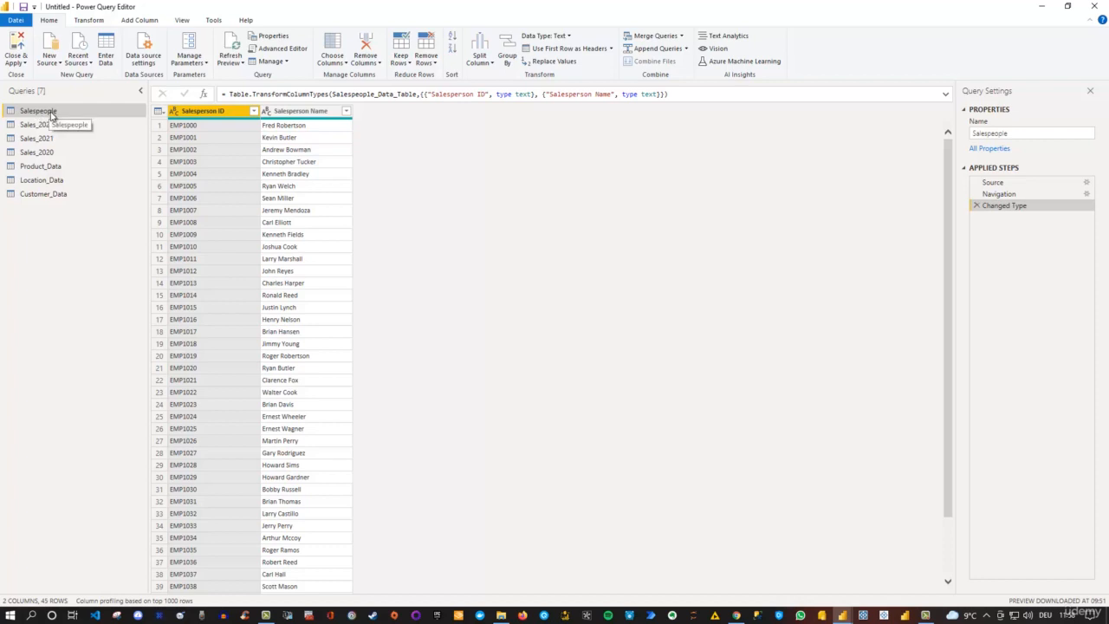
- Rename the Product_Data query as Product
left_click(46, 167)
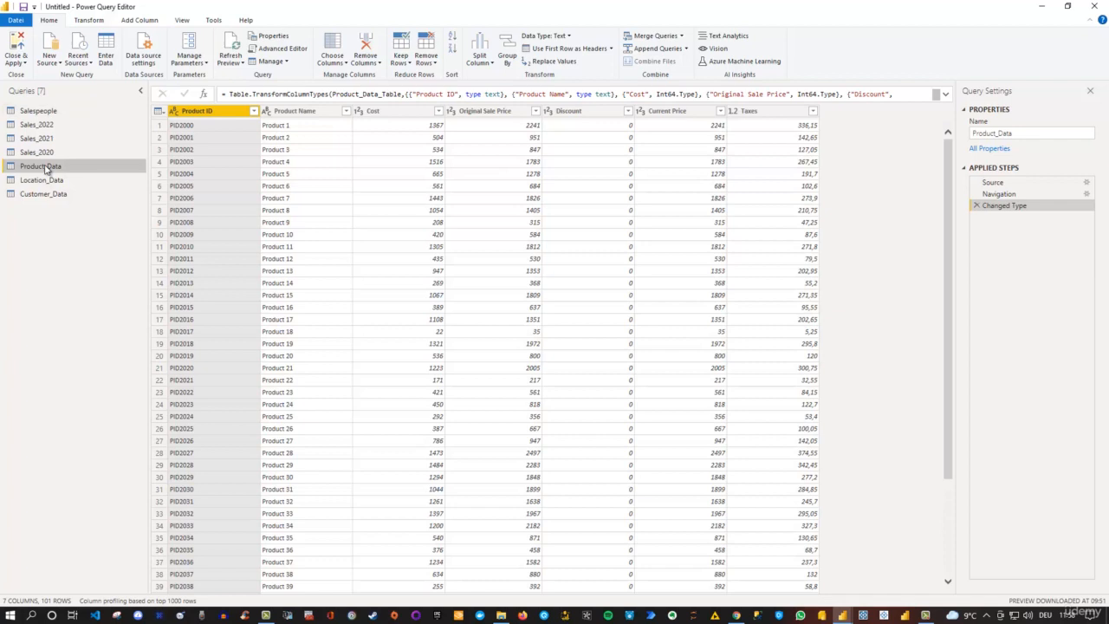
double_click(1032, 134)
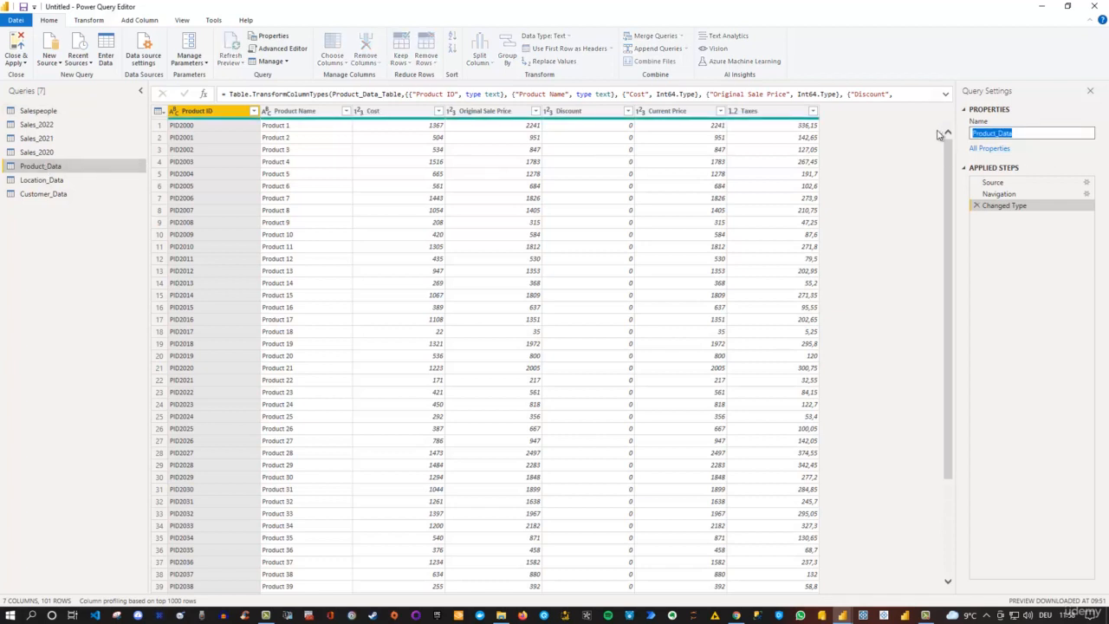
type("Product")
key("Return")
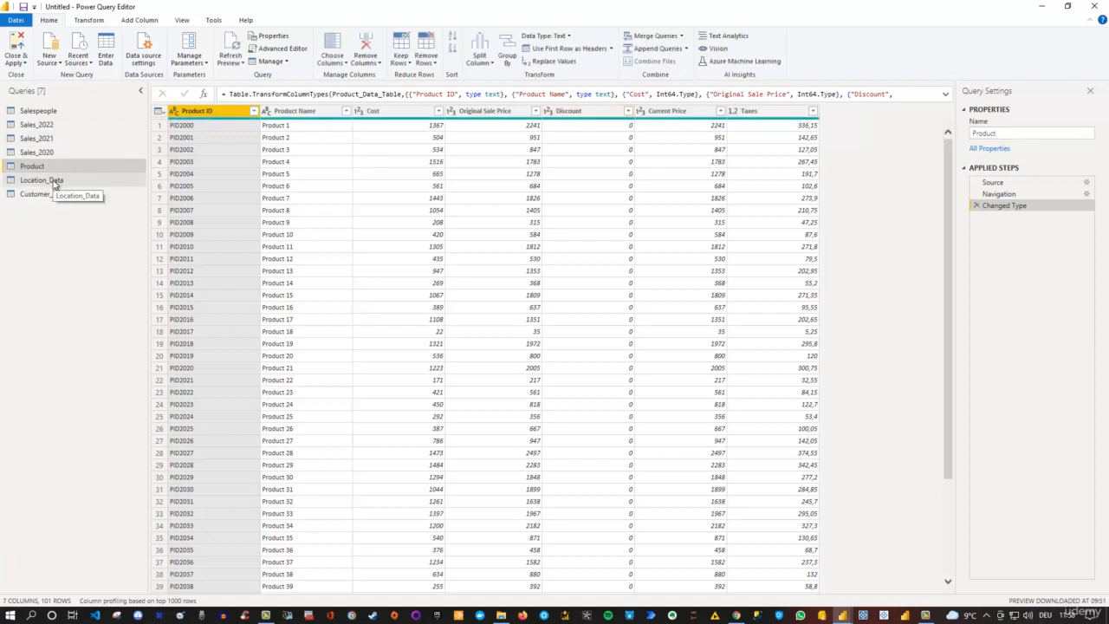
- Rename the Location_Data query as Location
left_click(53, 180)
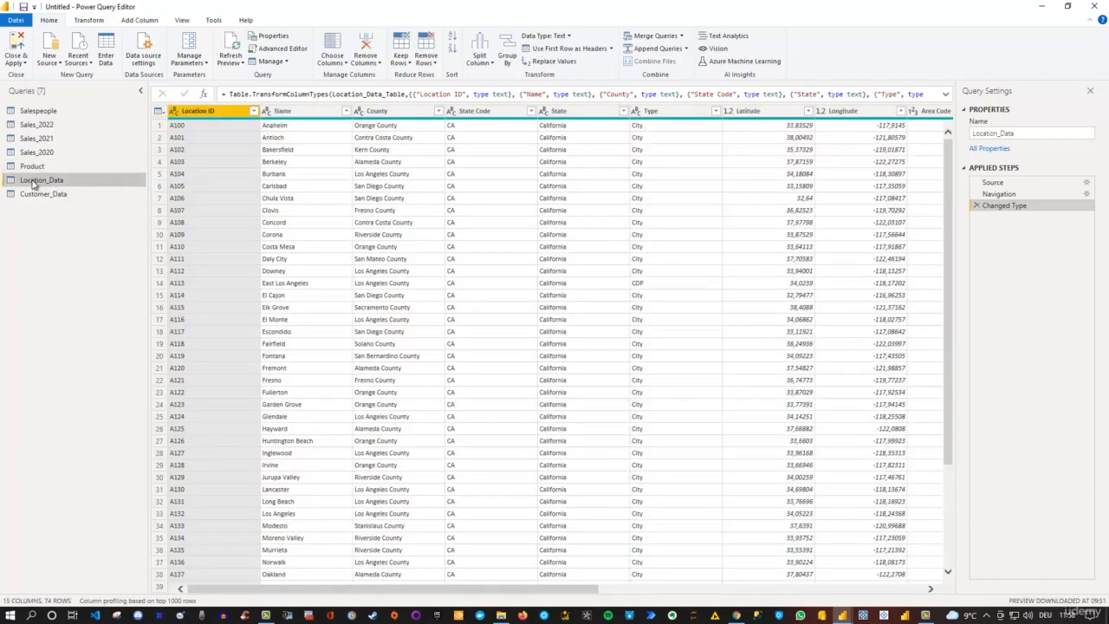
double_click(33, 180)
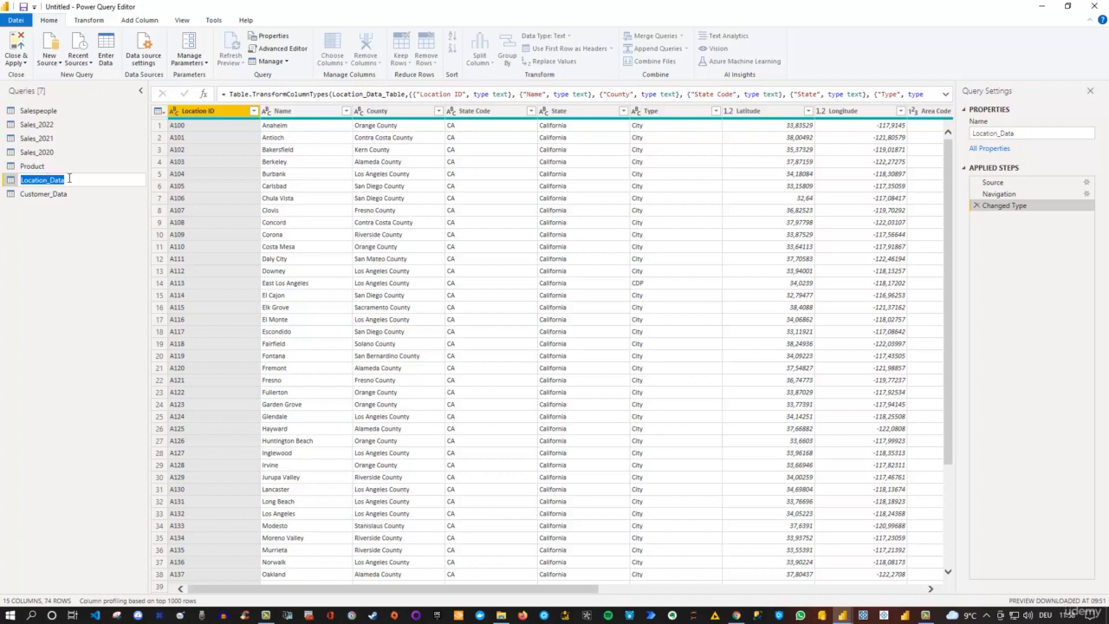
left_click(71, 180)
key("Return")
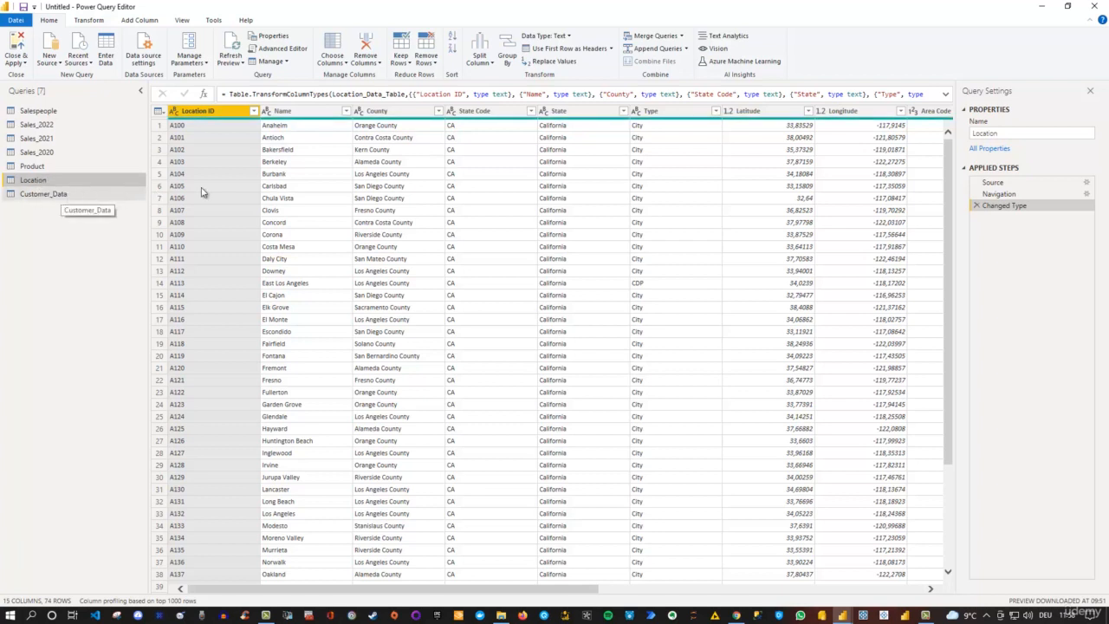
- Rename the Customer_Data query as Customer
left_click(69, 194)
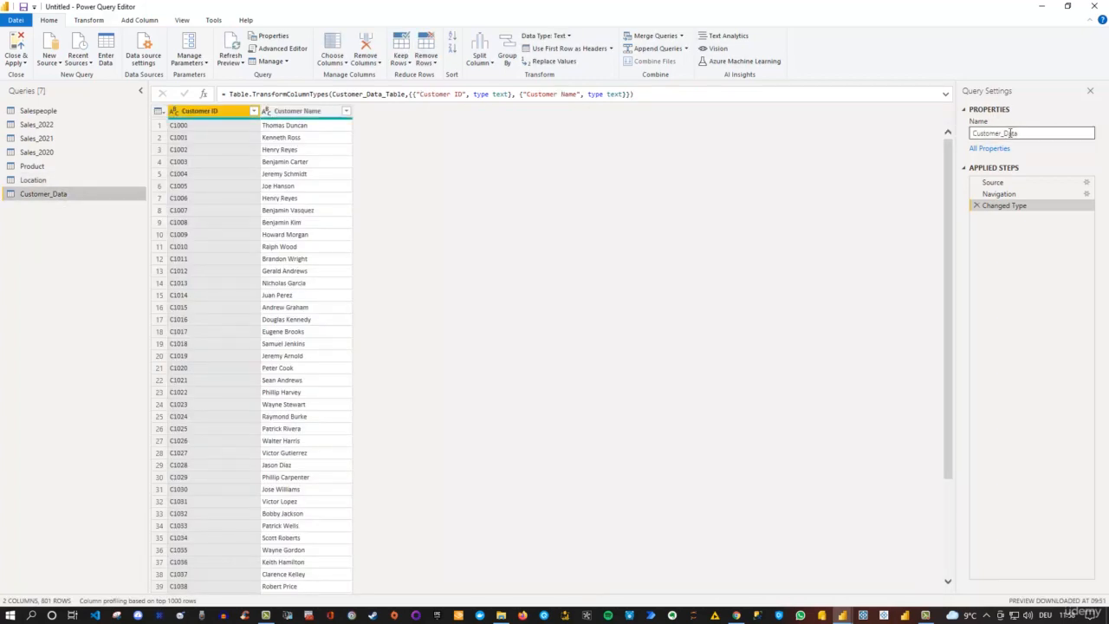
left_click_drag(1003, 132, 1027, 144)
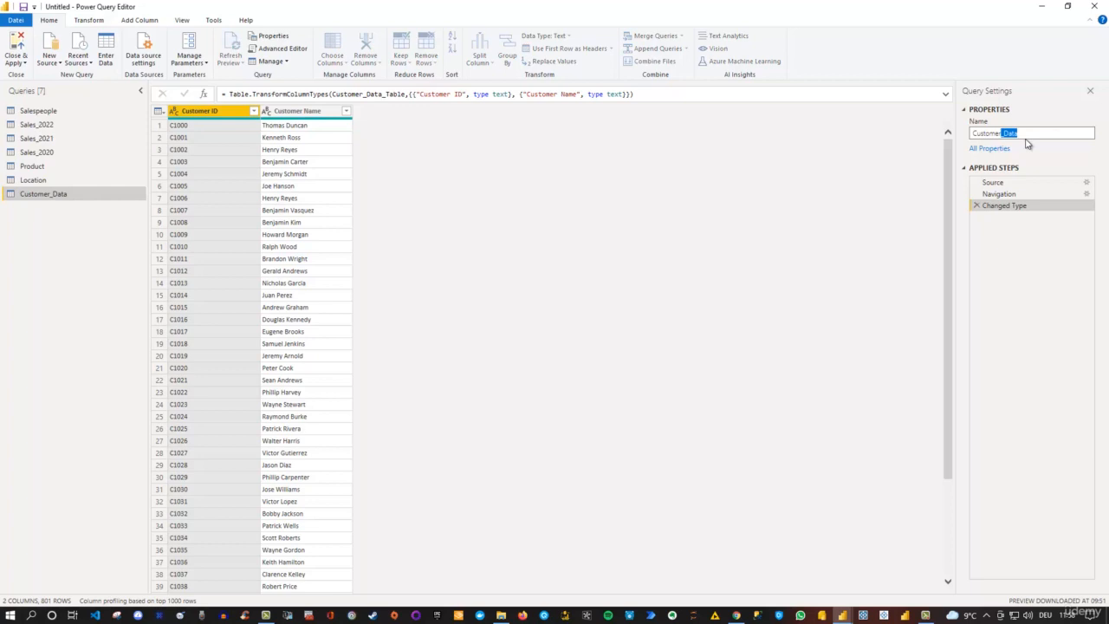
key("BackSpace")
key("Return")
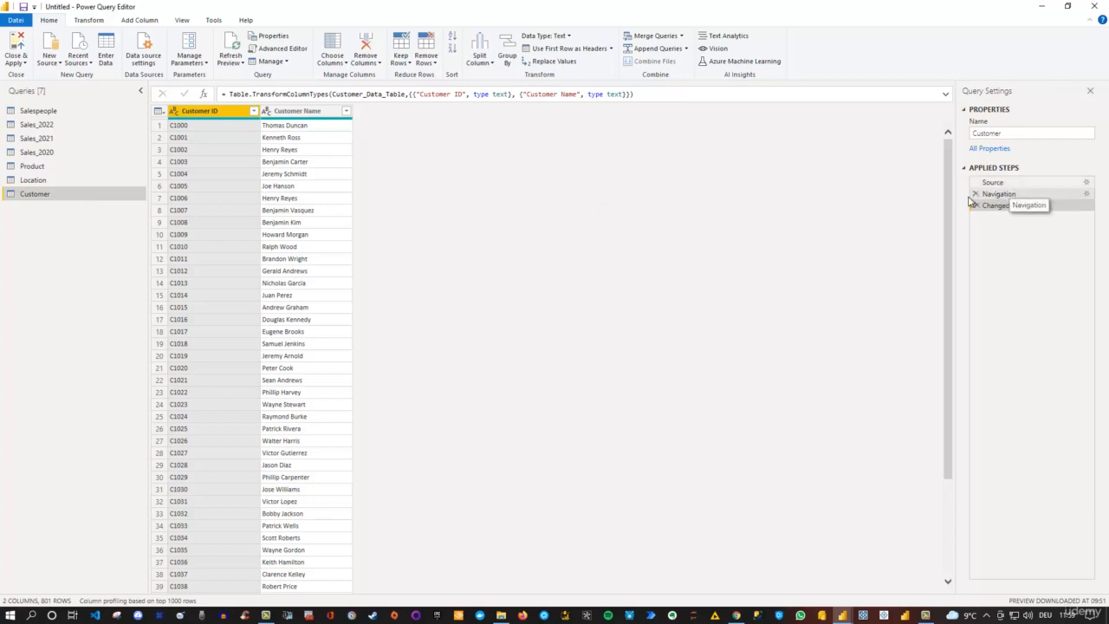
- Examine the Source, Navigation and Changed Type steps of the Sales_2022 query, including an enlarged preview of the 2022 Sales sheet
left_click(42, 128)
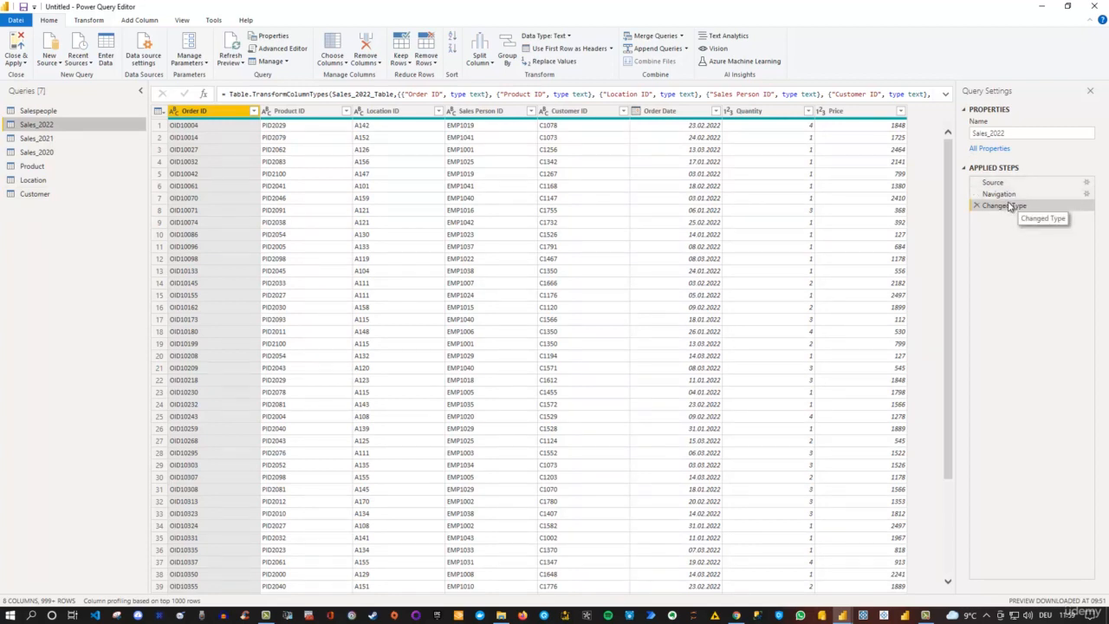
left_click(993, 183)
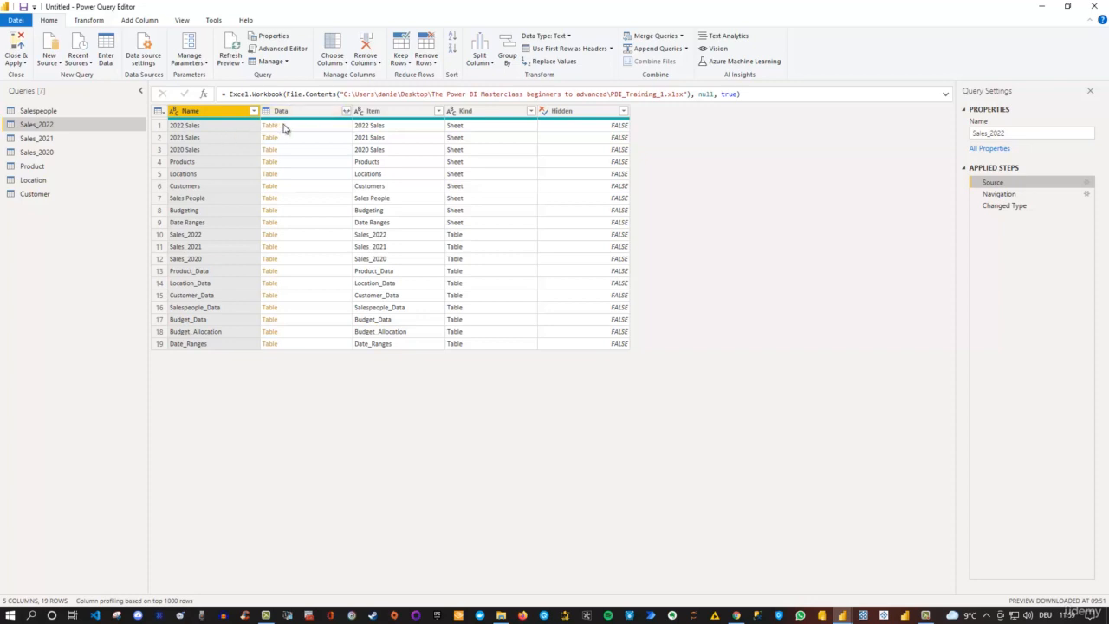
left_click(328, 132)
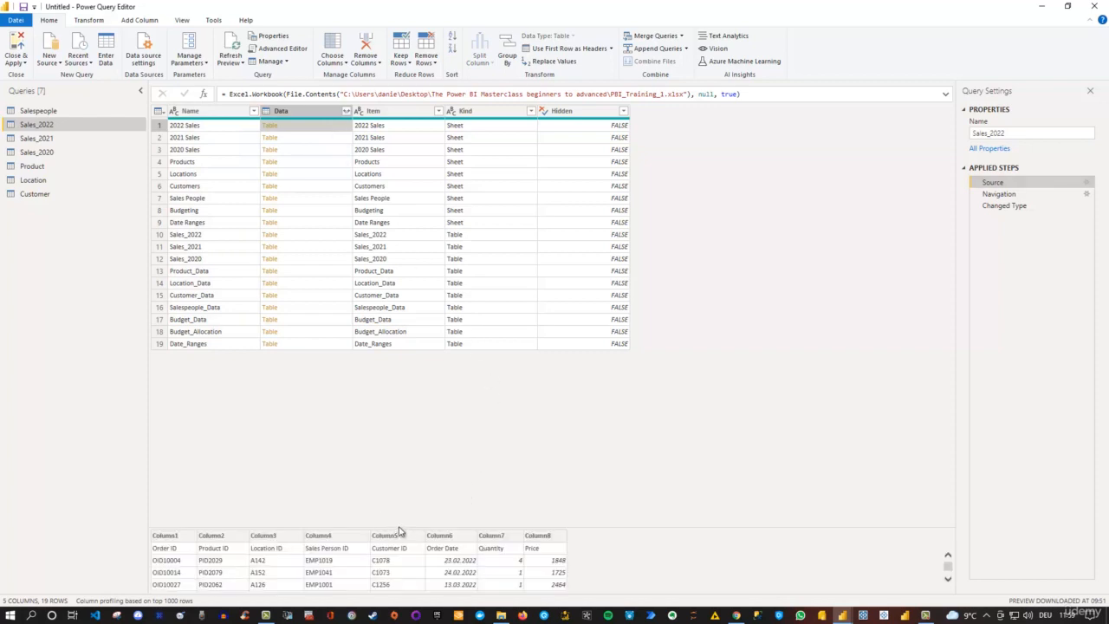
left_click_drag(401, 528, 414, 439)
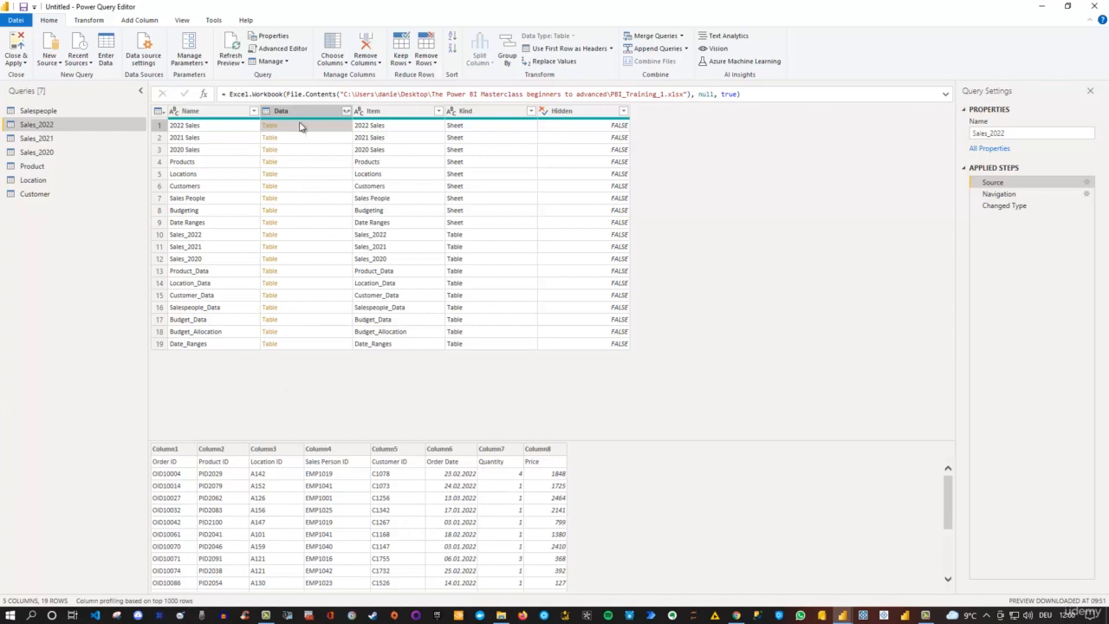
left_click(1028, 196)
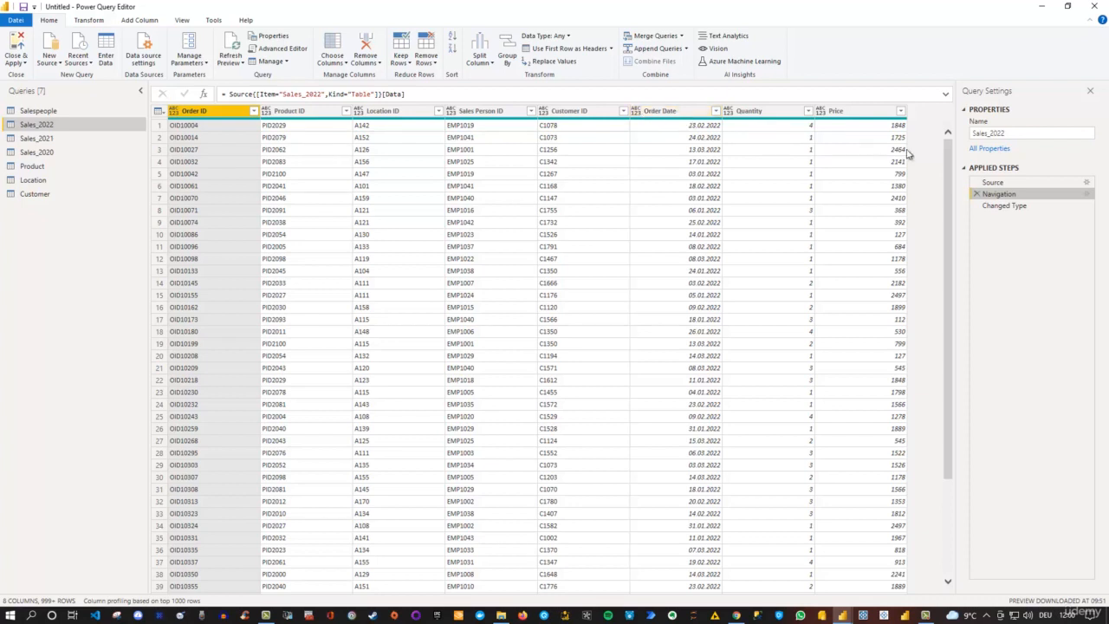
left_click(1010, 206)
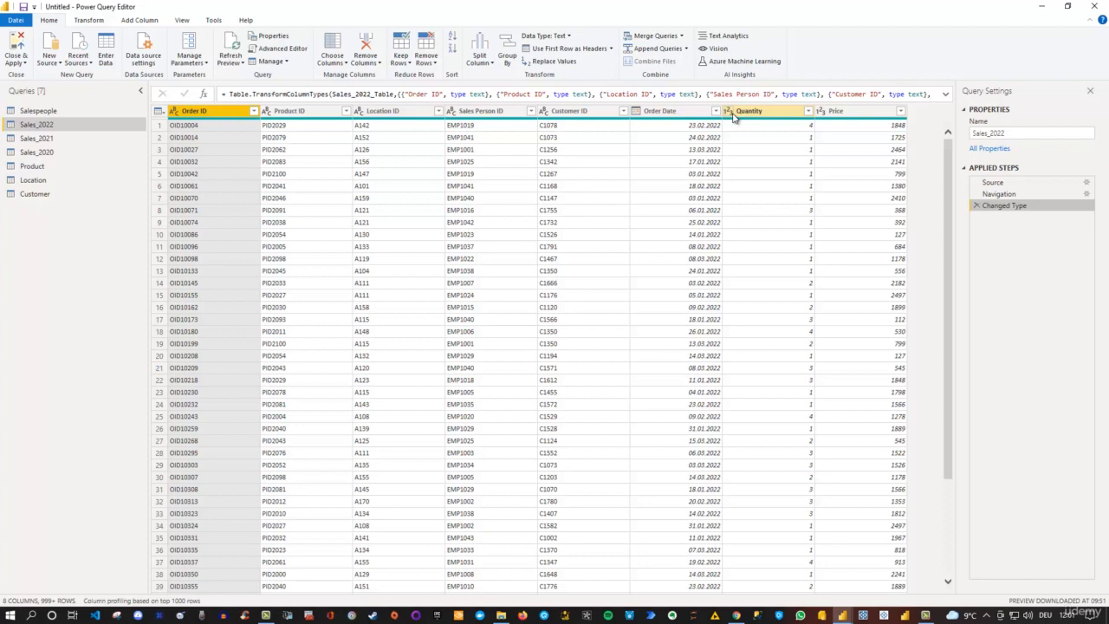
left_click(1023, 196)
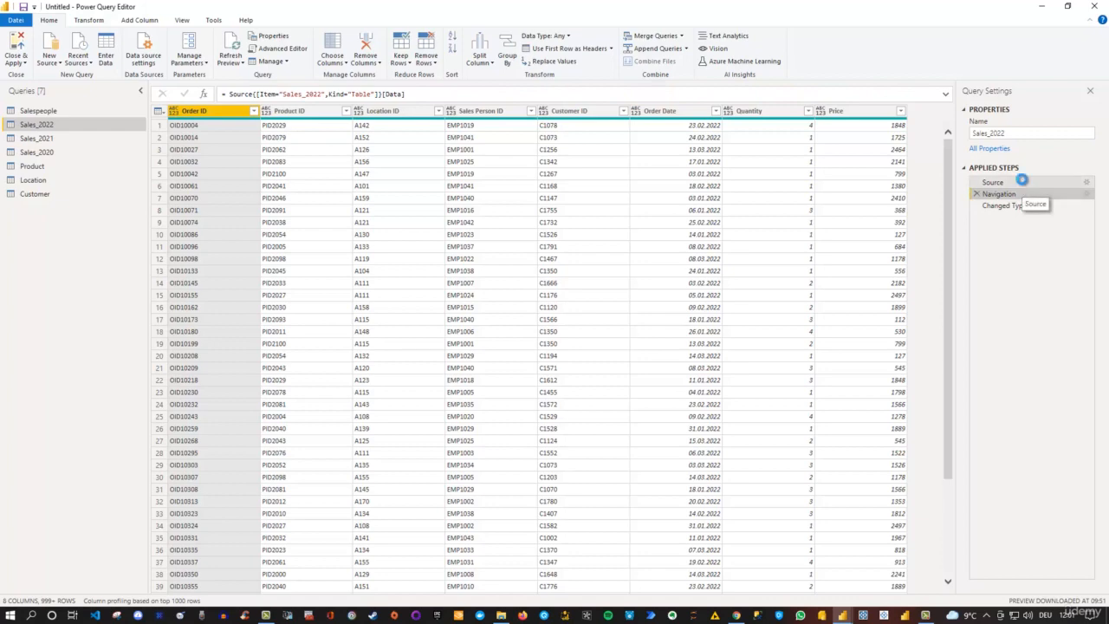
- Compare the previews of the Source, Navigation and Changed Type steps of Sales_2022, and inspect the options available for Changed Type
left_click(1019, 182)
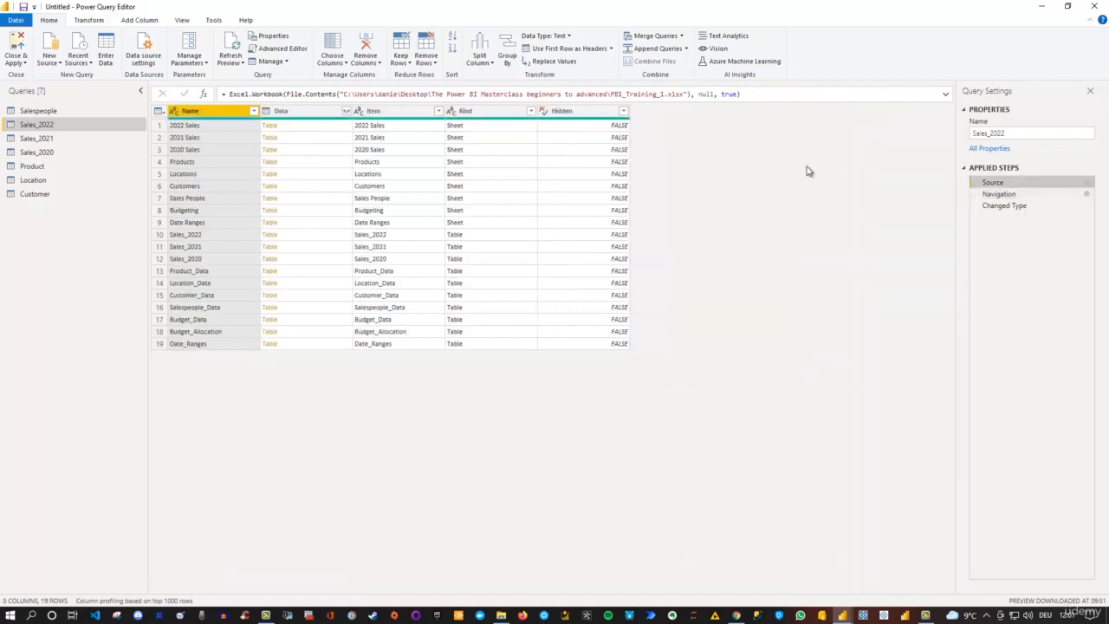
left_click(1016, 206)
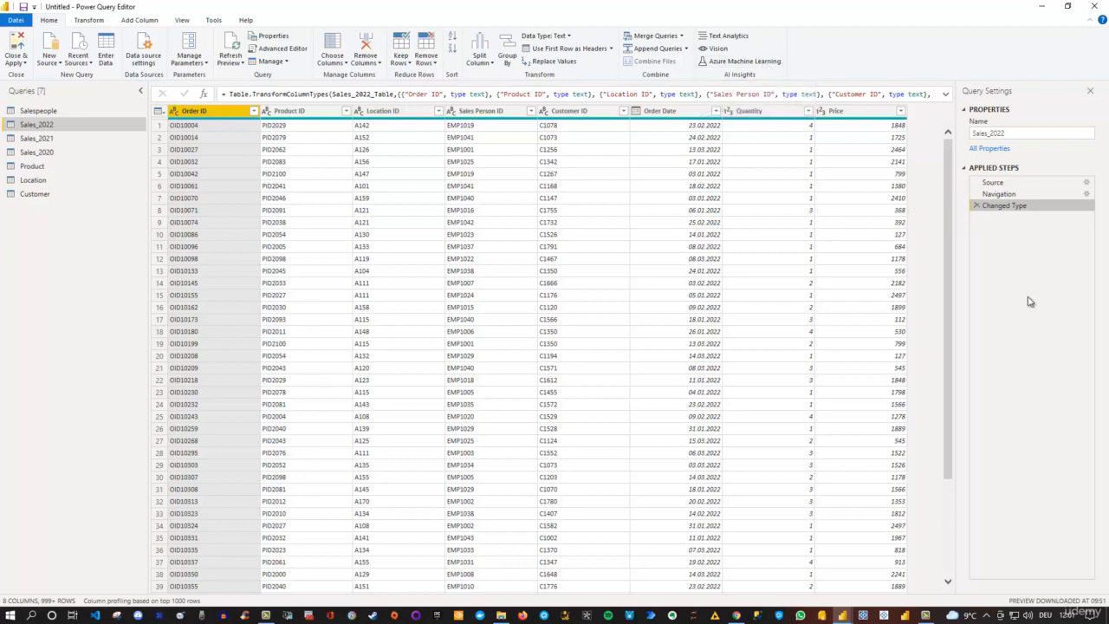
left_click(1005, 194)
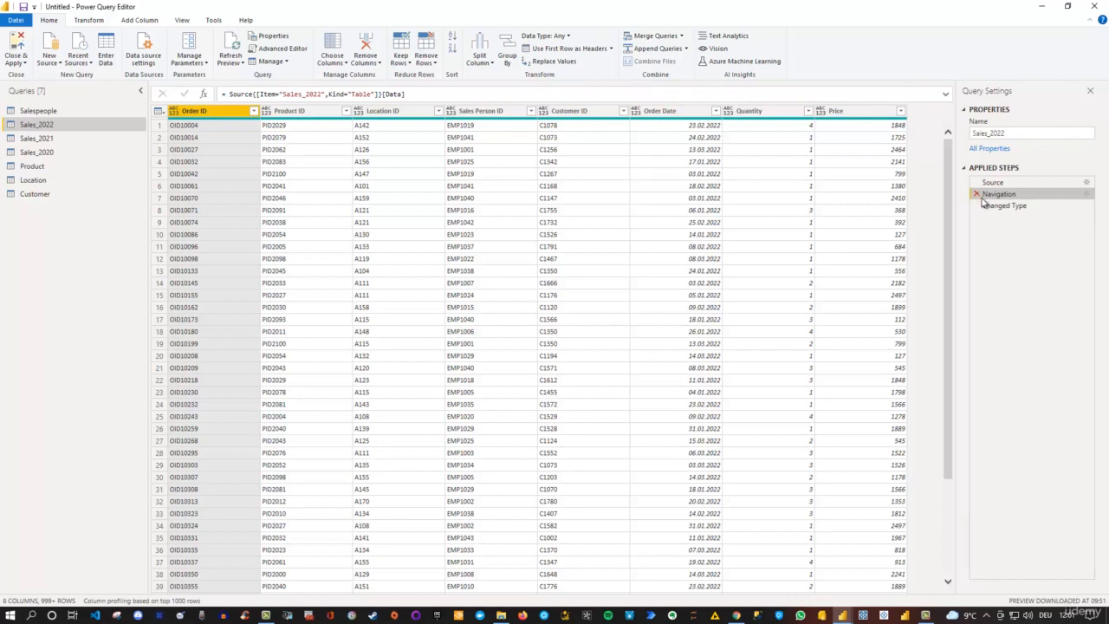
left_click(1027, 211)
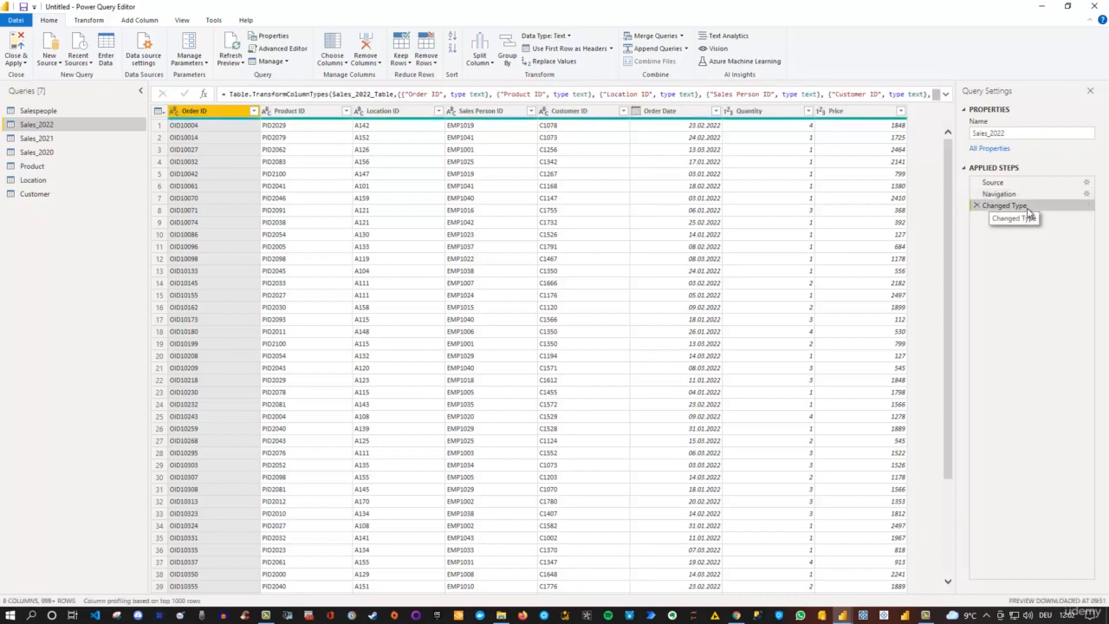
right_click(1029, 213)
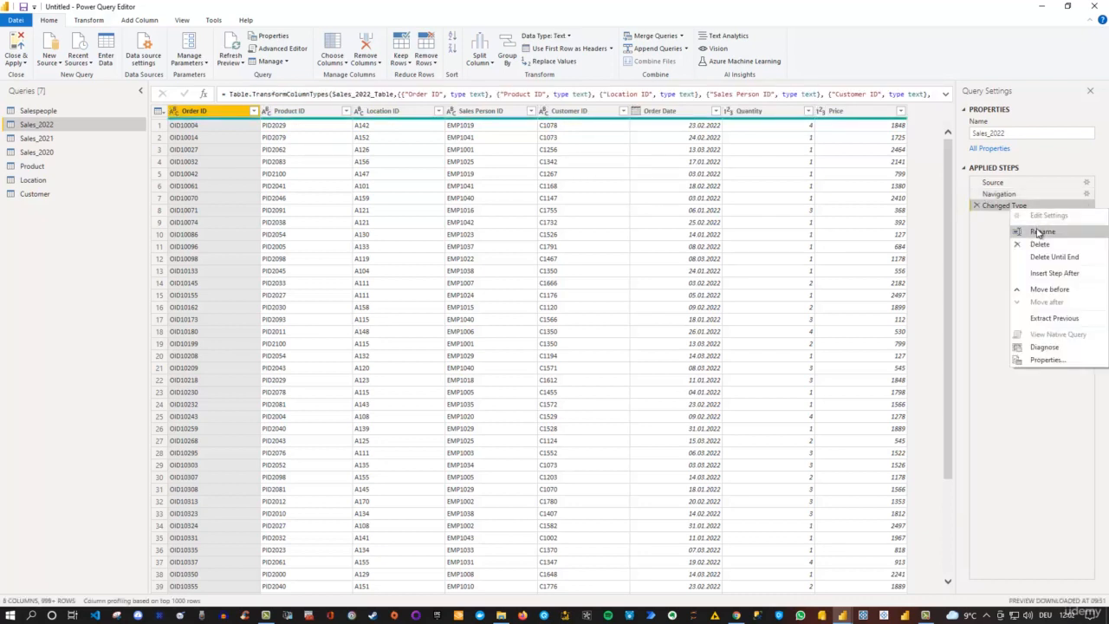
left_click(992, 245)
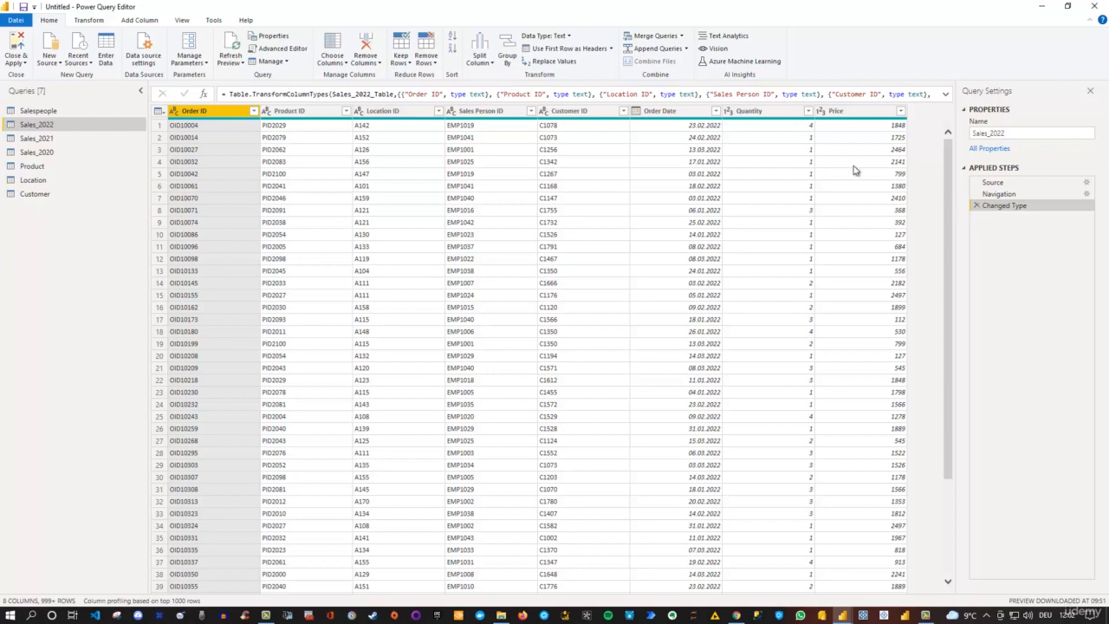
- Try converting the Quantity column of Sales_2022 to Decimal Number as a separate new step, and delete that added step
left_click(729, 113)
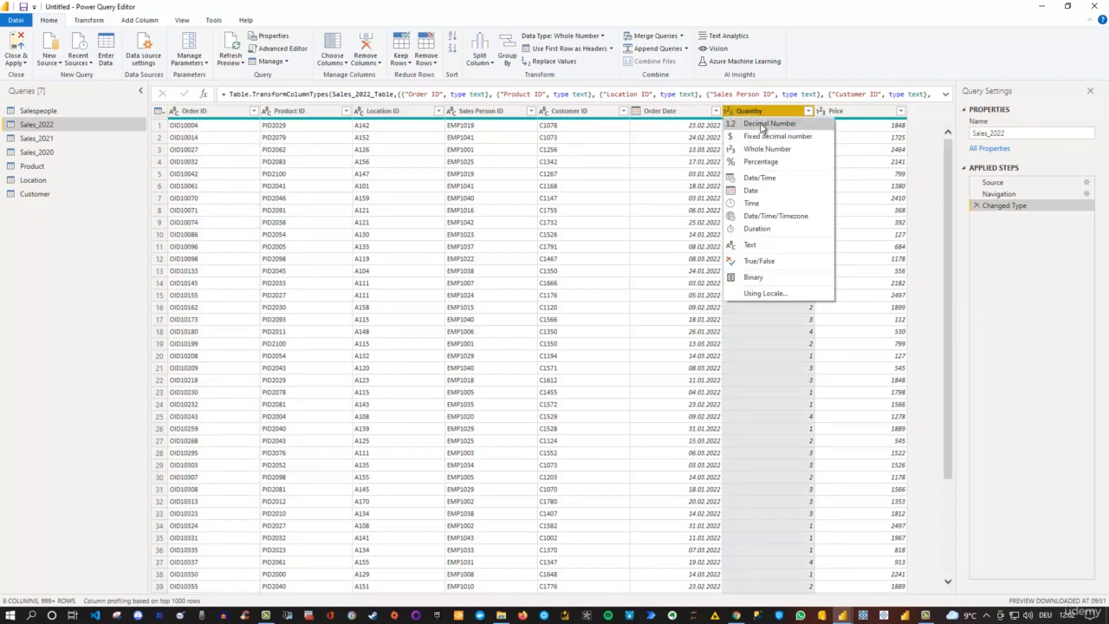
left_click(761, 127)
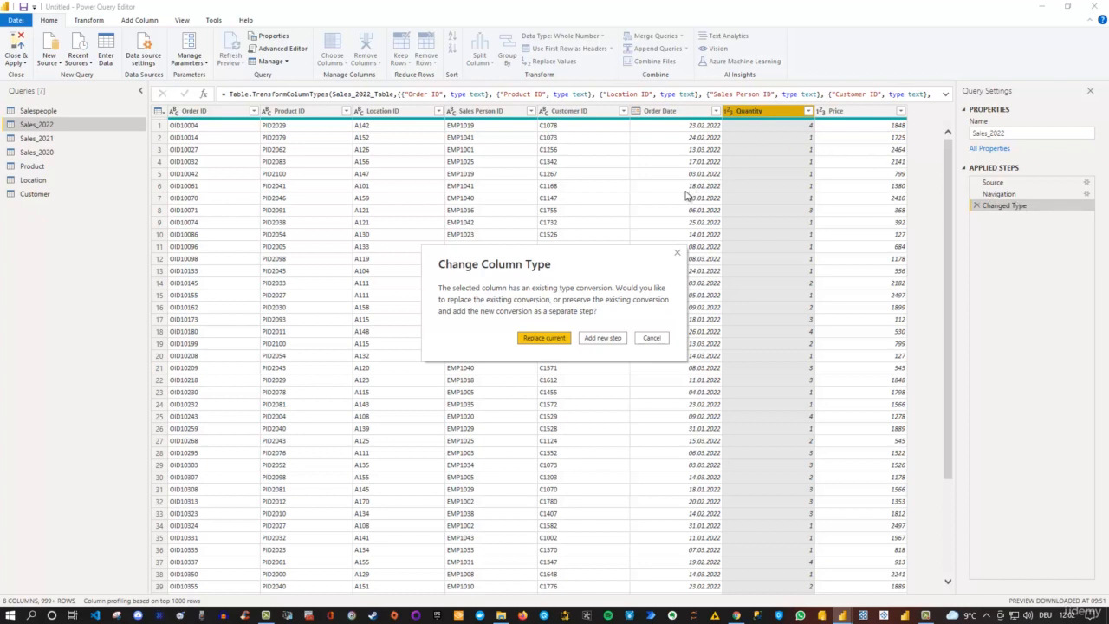
left_click(603, 338)
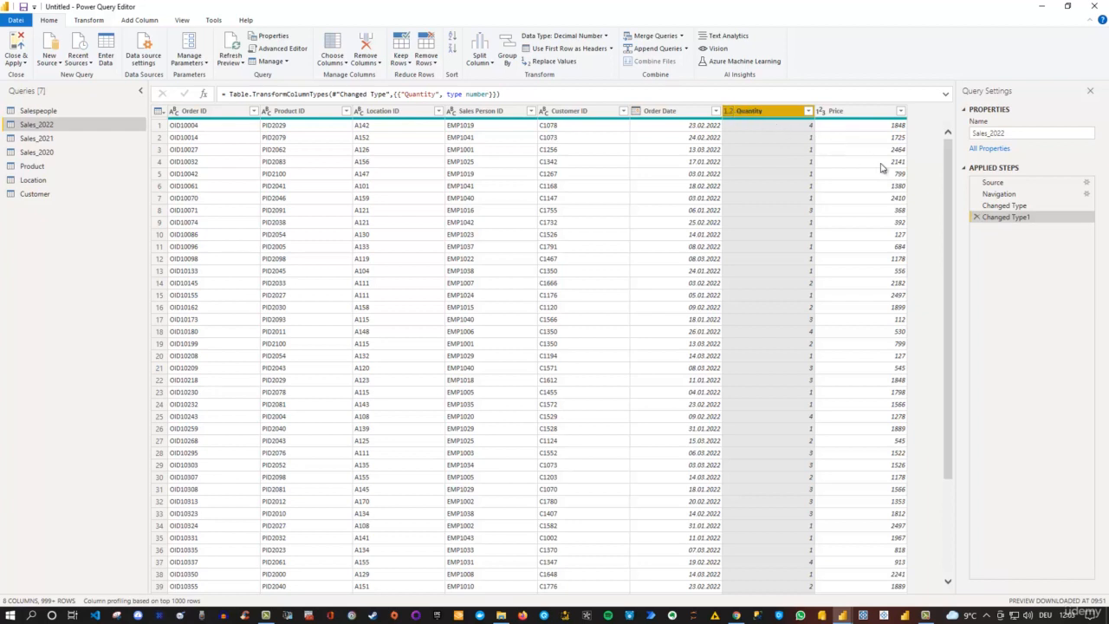
left_click(976, 218)
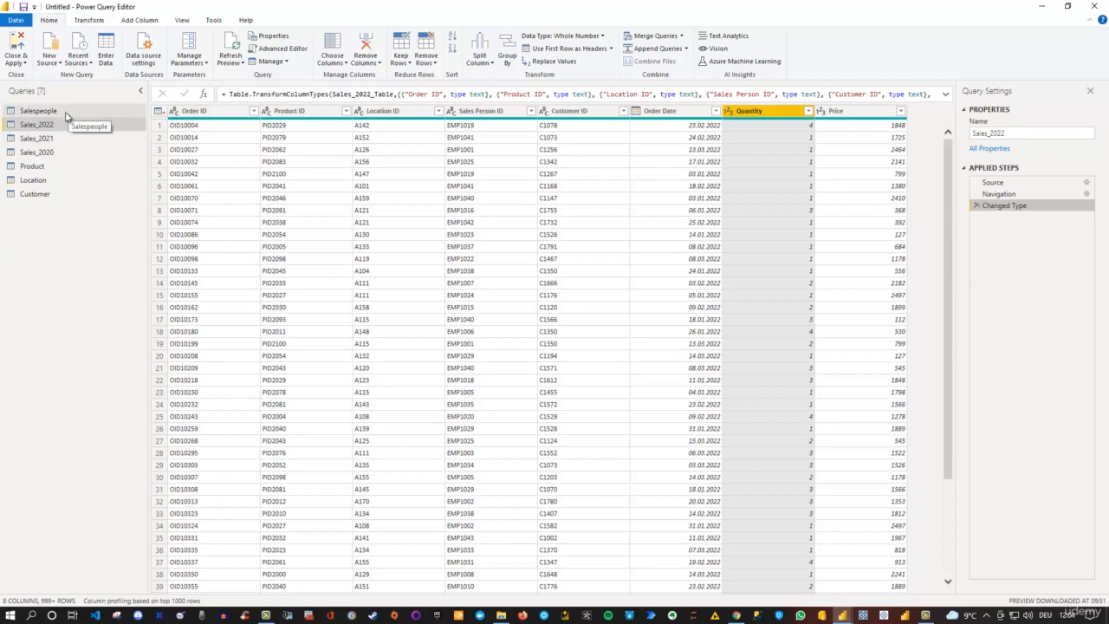
- Create a query group named Modeltbls with the description "Here are all relevant tables for our model"
right_click(68, 226)
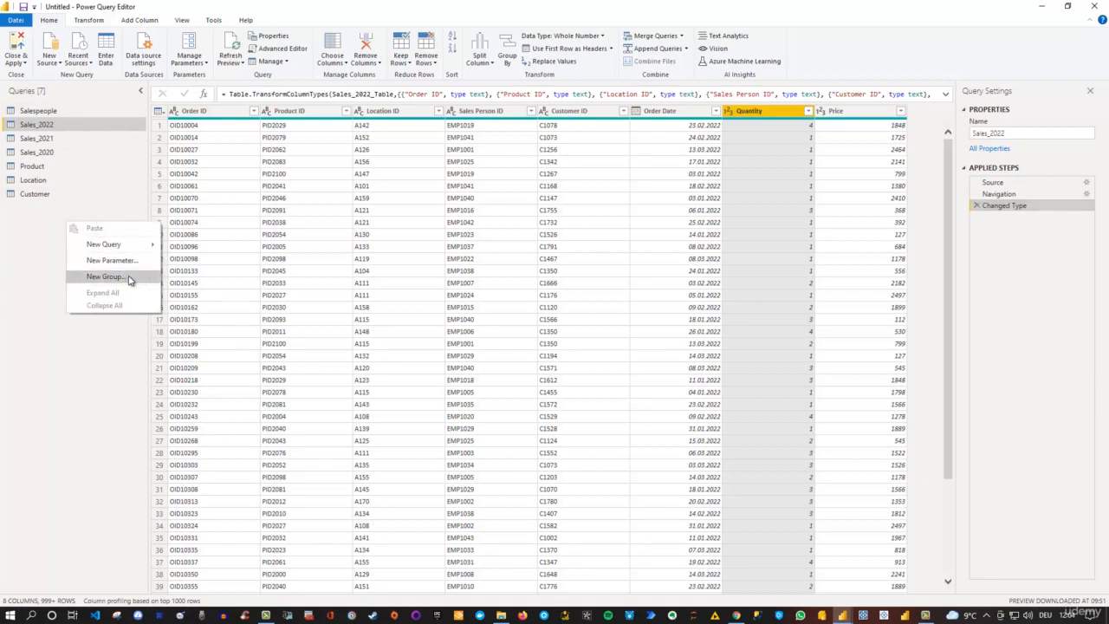
left_click(129, 278)
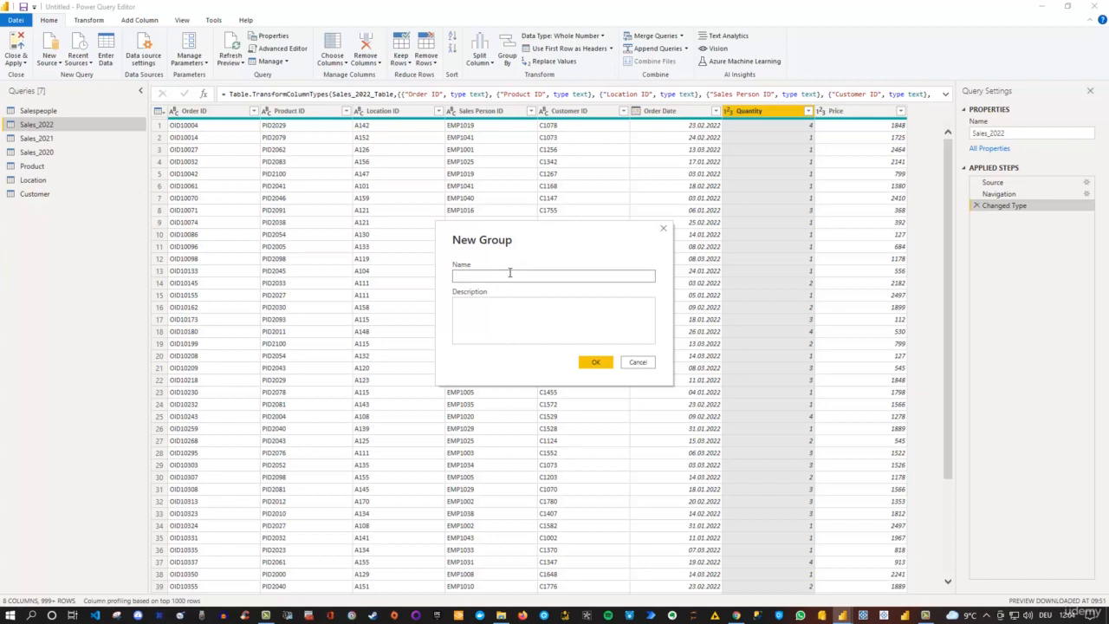
type("Modeltbls")
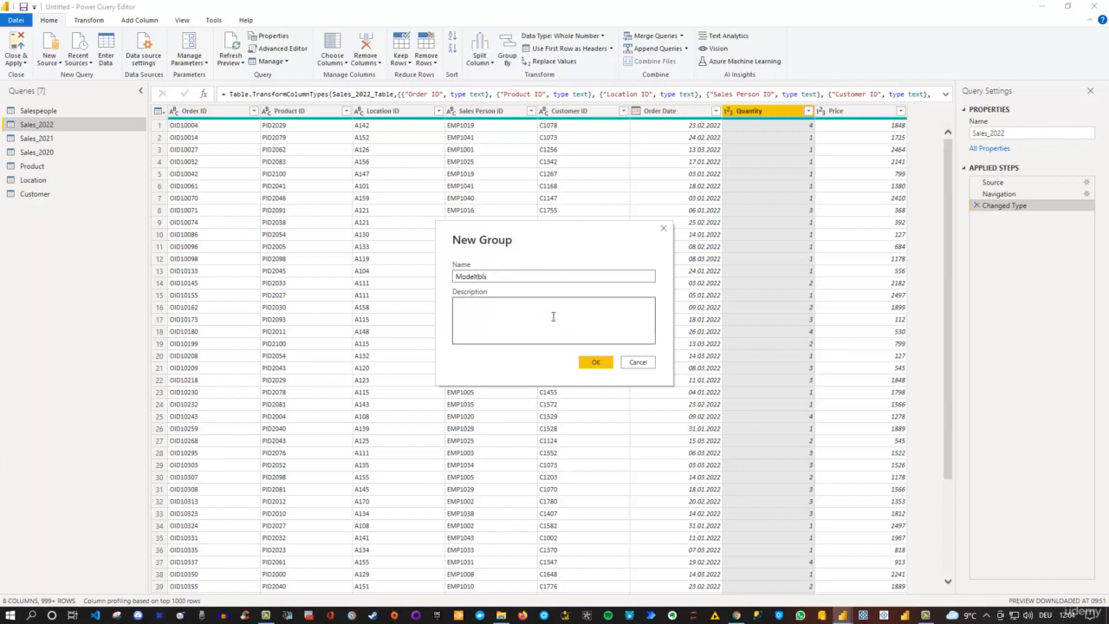
left_click(515, 311)
type("Th")
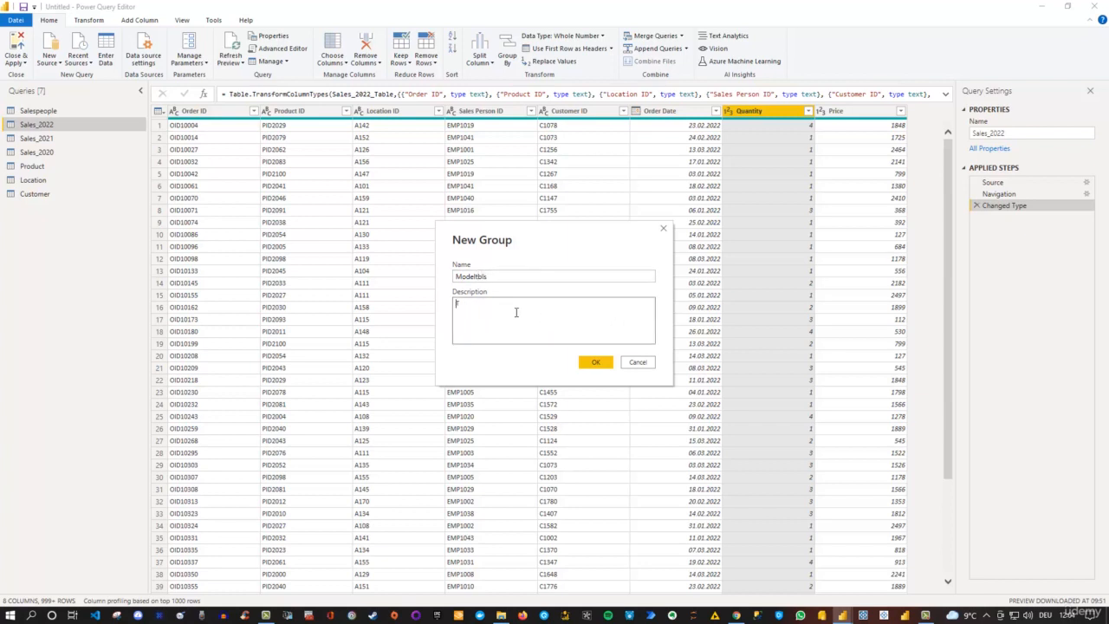
type("i")
key("BackSpace")
key("BackSpace")
key("BackSpace")
type("Here are all relevant tables for our model")
left_click(601, 363)
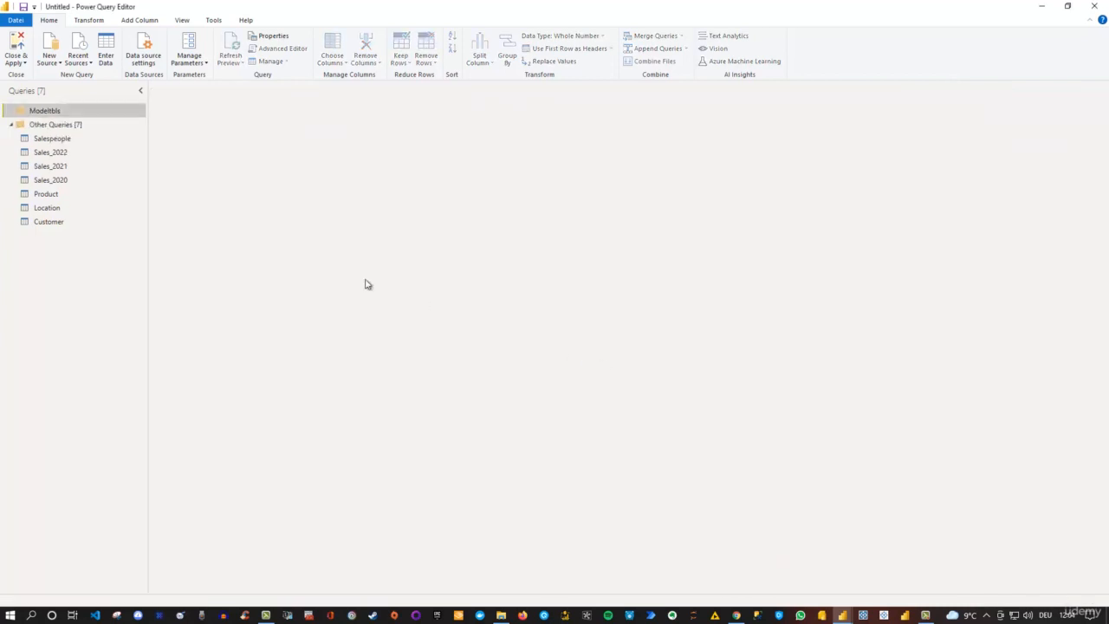
- Move the Customer, Location, Product and Salespeople queries together into the Modeltbls group
mouse_move(29, 119)
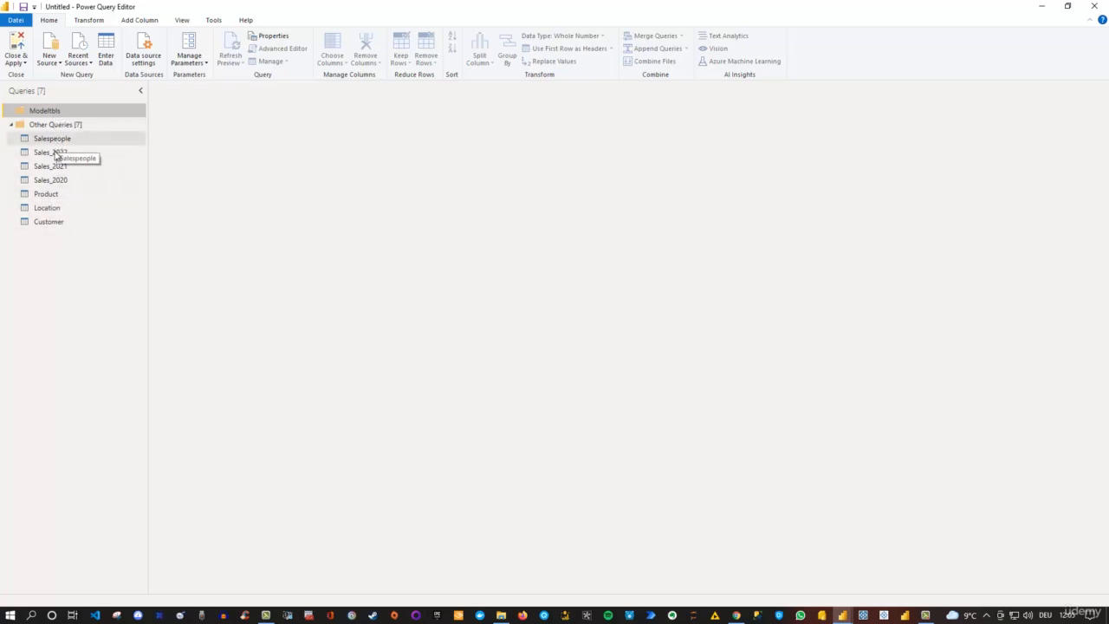
left_click(50, 223)
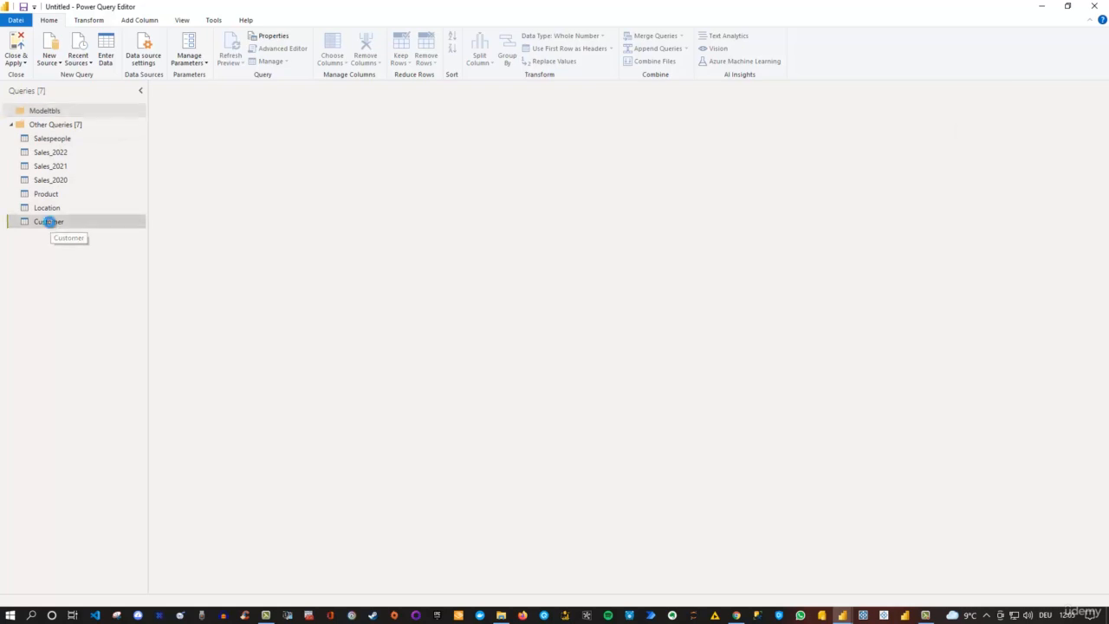
left_click(48, 208)
left_click(46, 194)
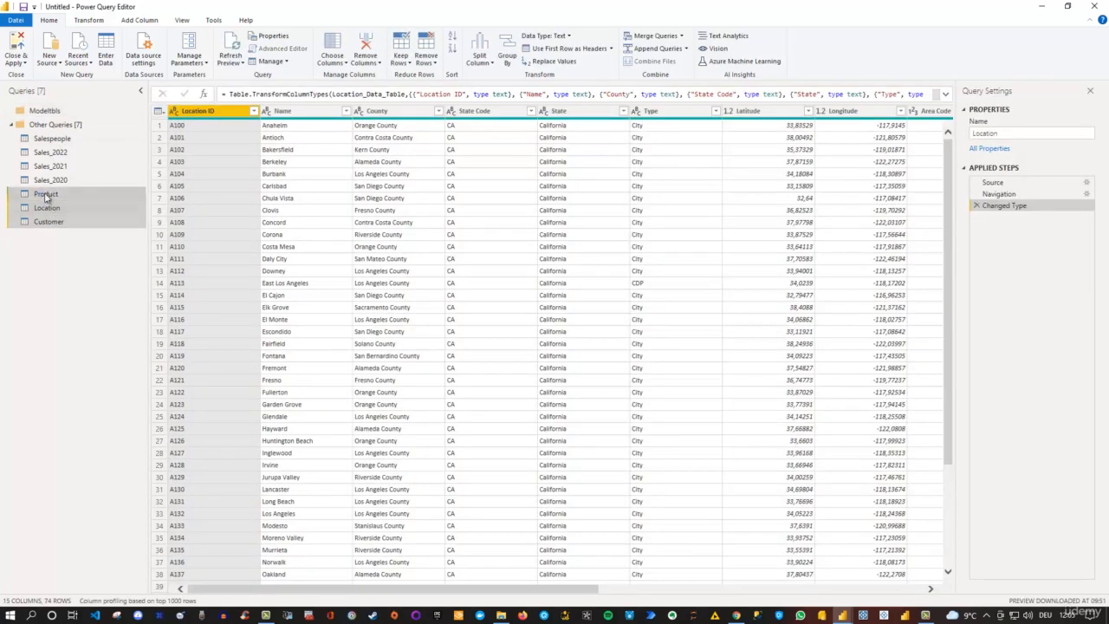
left_click(57, 140)
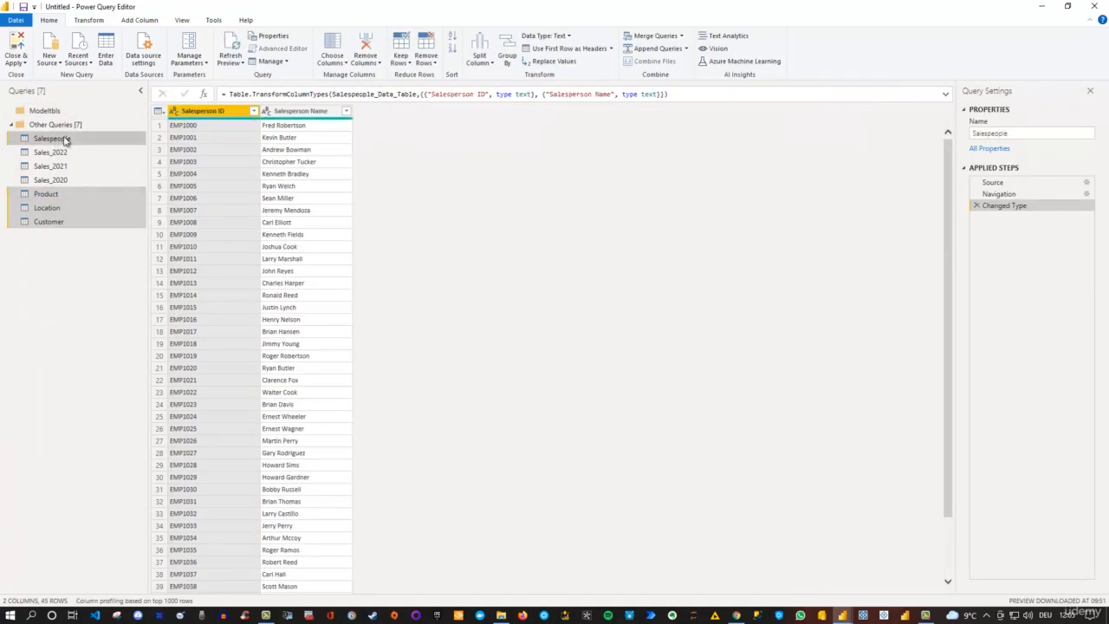
left_click_drag(64, 140, 62, 115)
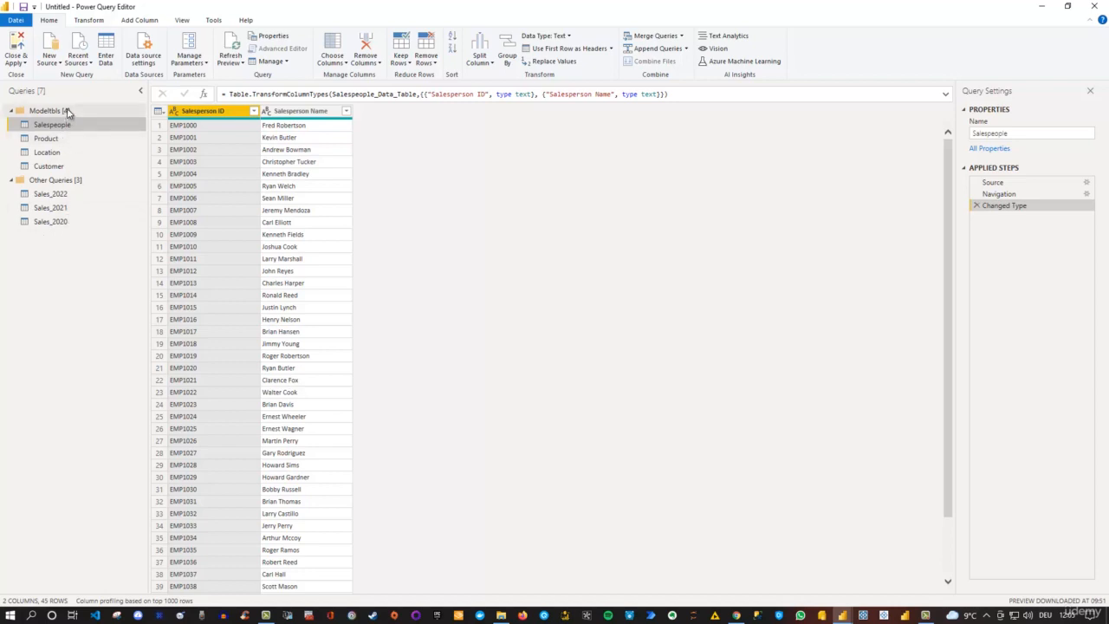
- Append the Sales_2022, Sales_2021 and Sales_2020 queries as a new query, using the option for three or more tables
mouse_move(67, 112)
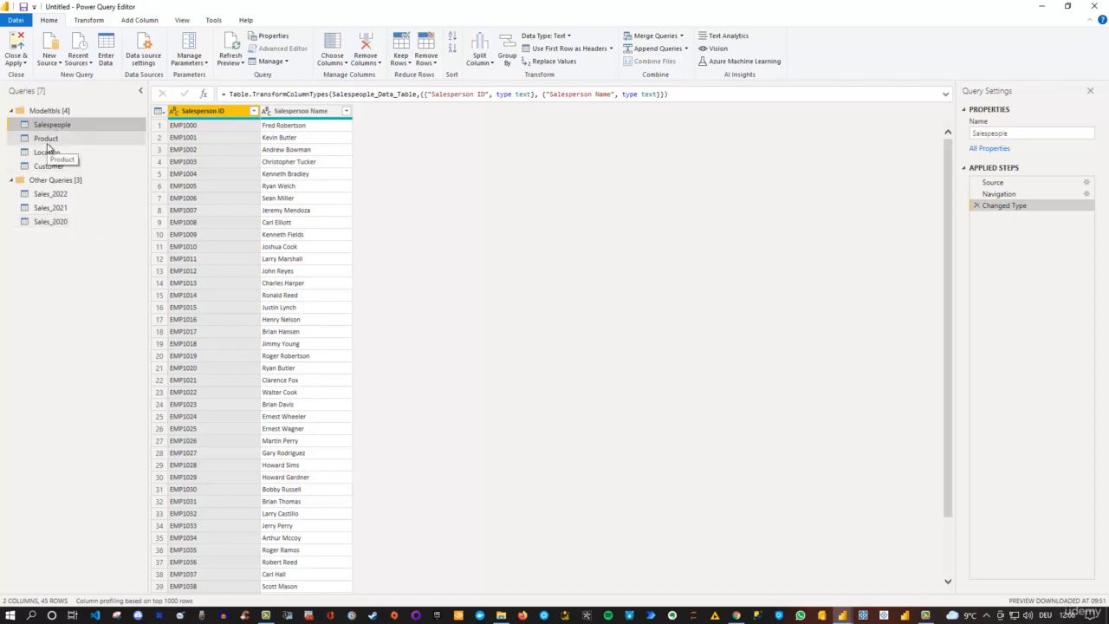
left_click(46, 227)
left_click(47, 209)
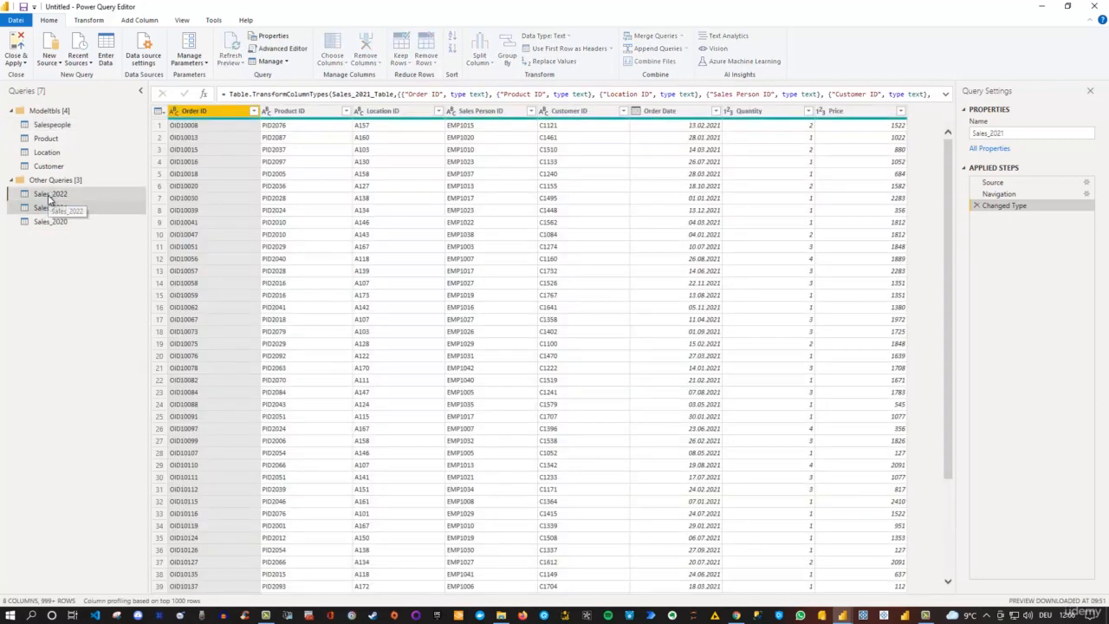
left_click(50, 196)
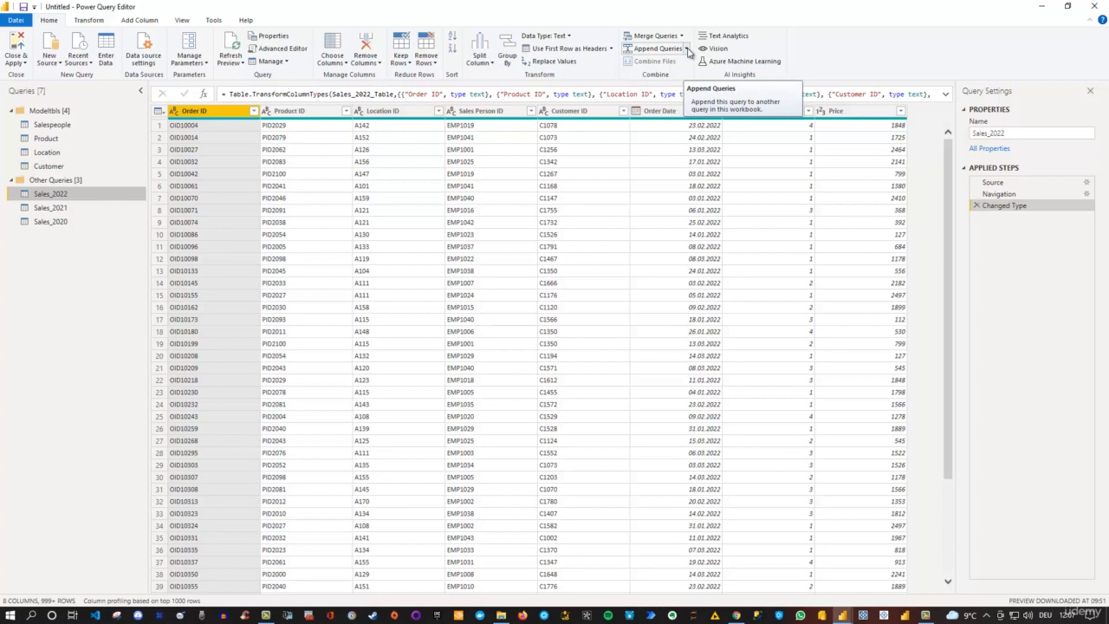
left_click(687, 49)
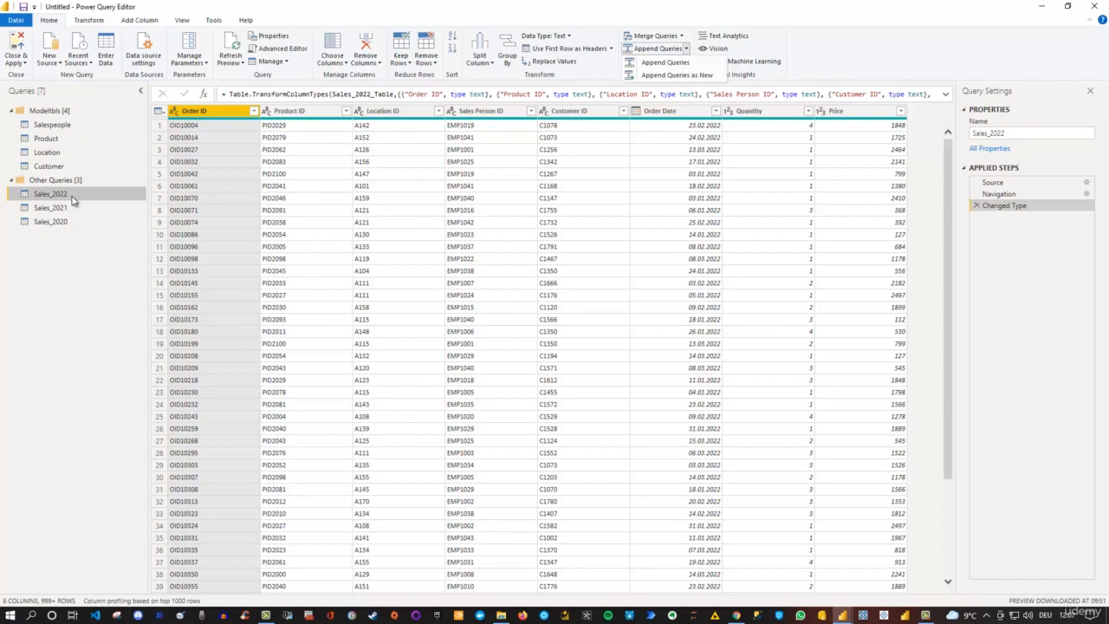
left_click(676, 76)
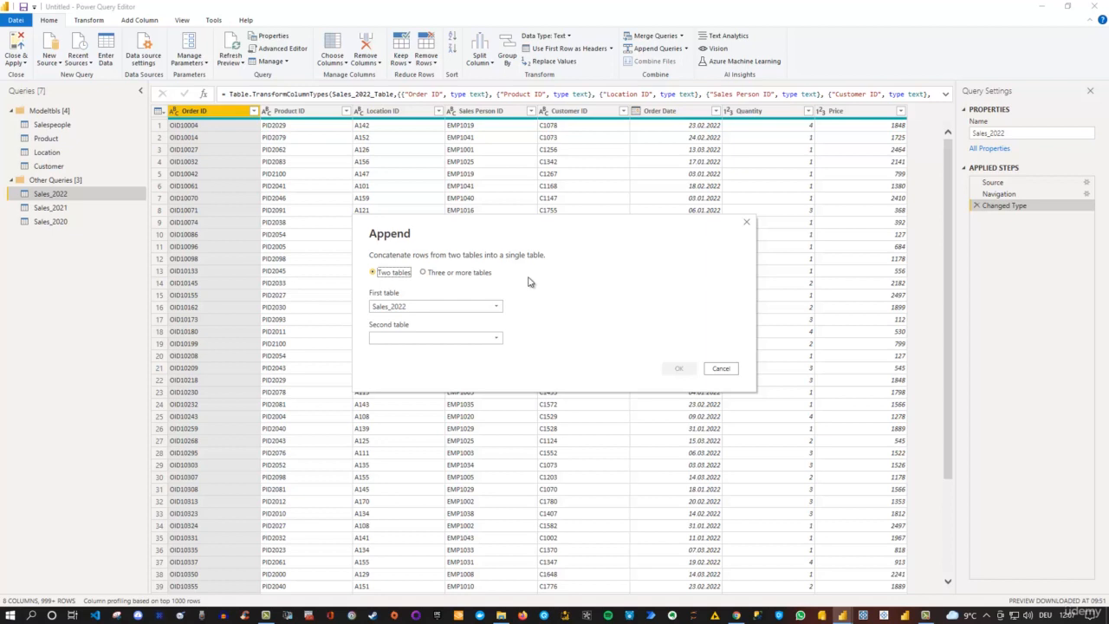
left_click(423, 274)
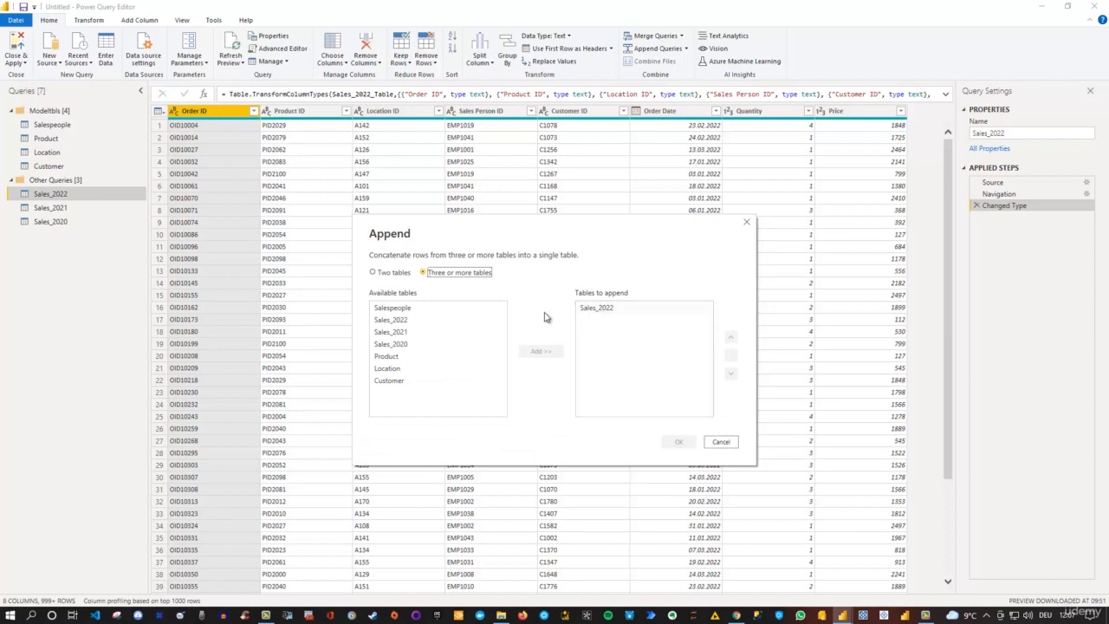
left_click(408, 334)
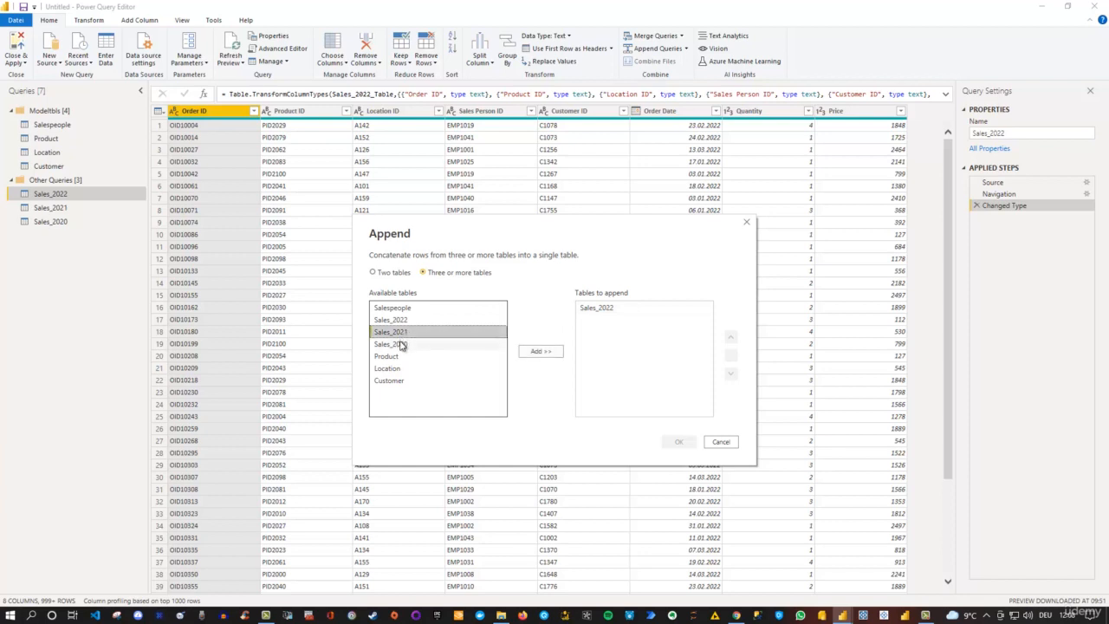
left_click(401, 346, "ctrl")
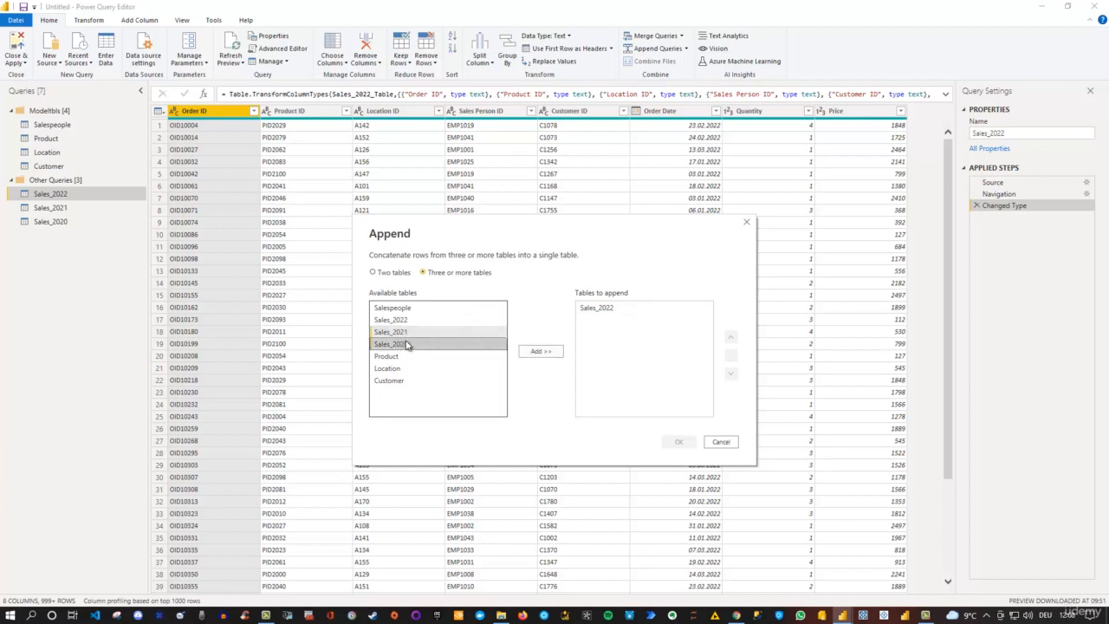
left_click(541, 352)
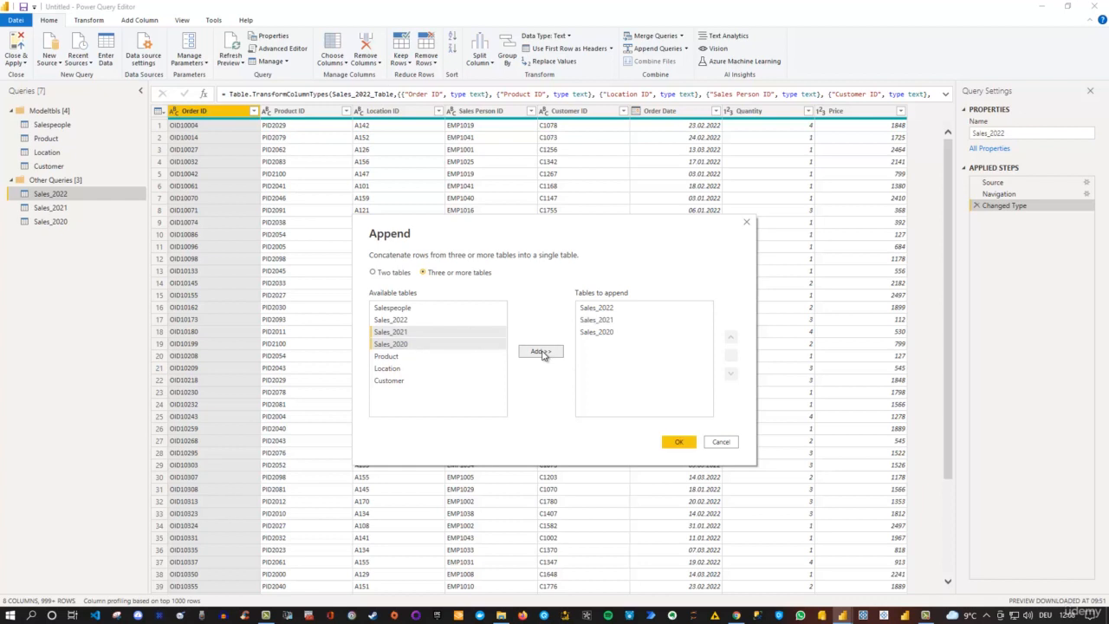
left_click(608, 320)
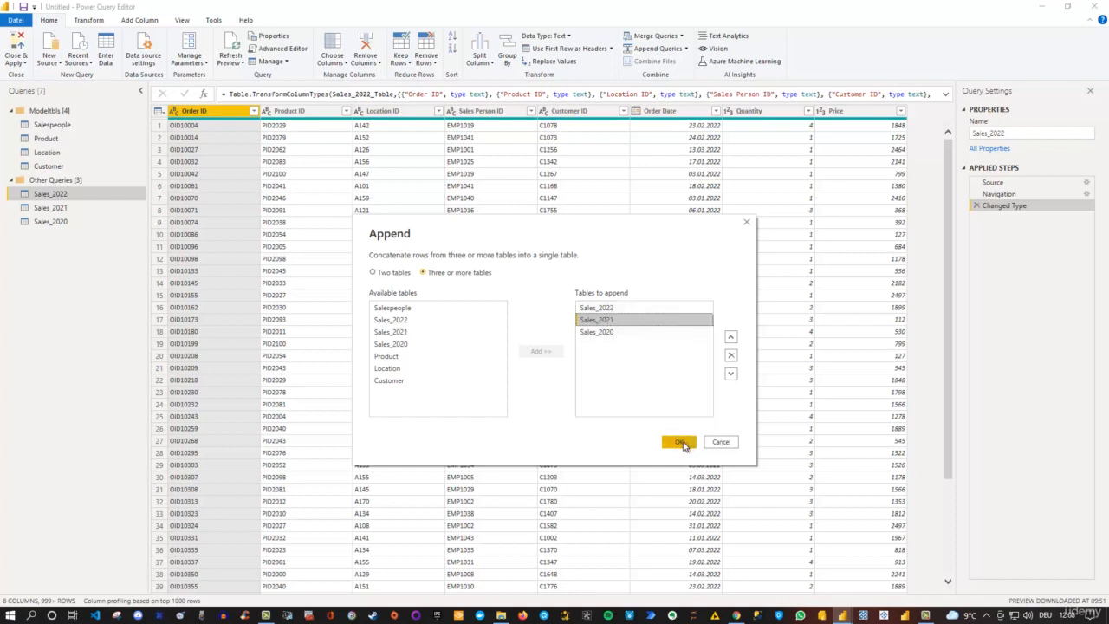
left_click(680, 442)
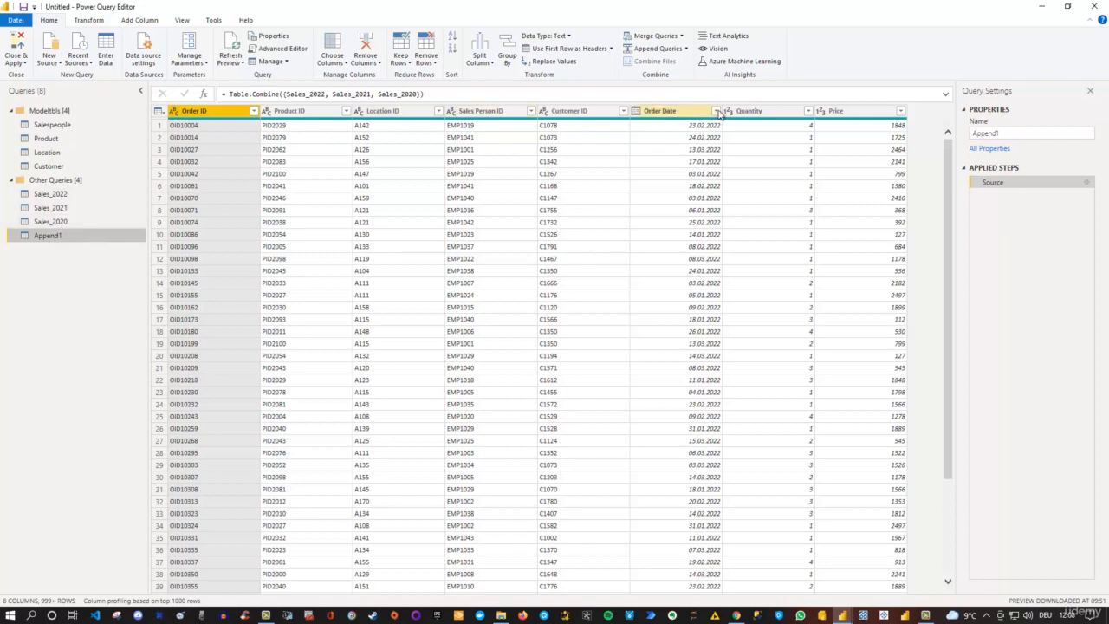
- Load the full list of Order Date filter values in the appended query and check its date range without filtering
left_click(716, 111)
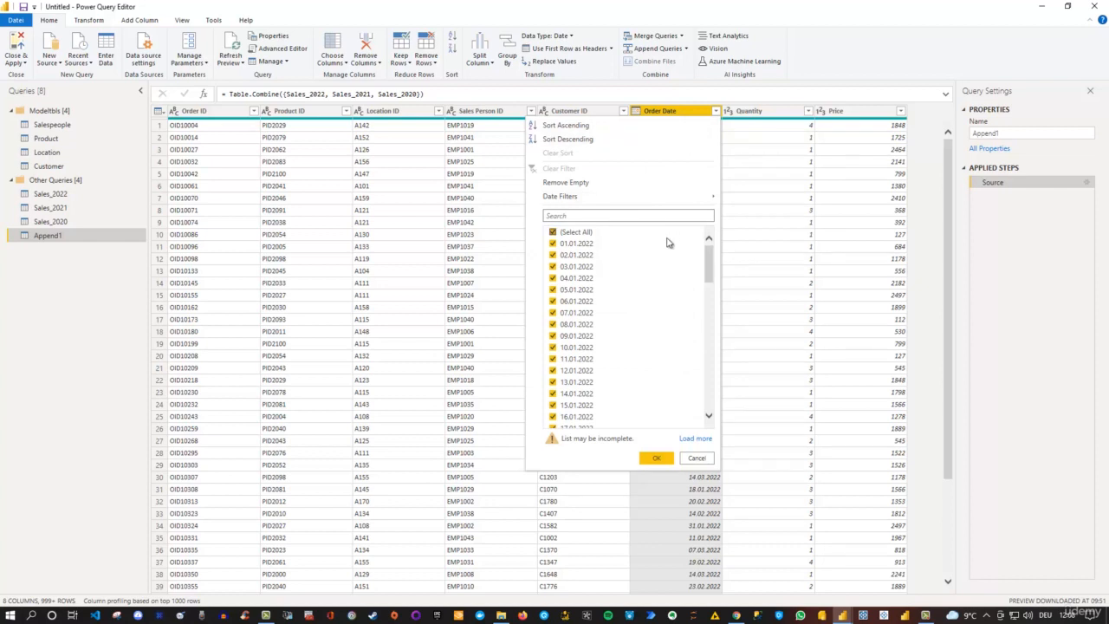
left_click(693, 439)
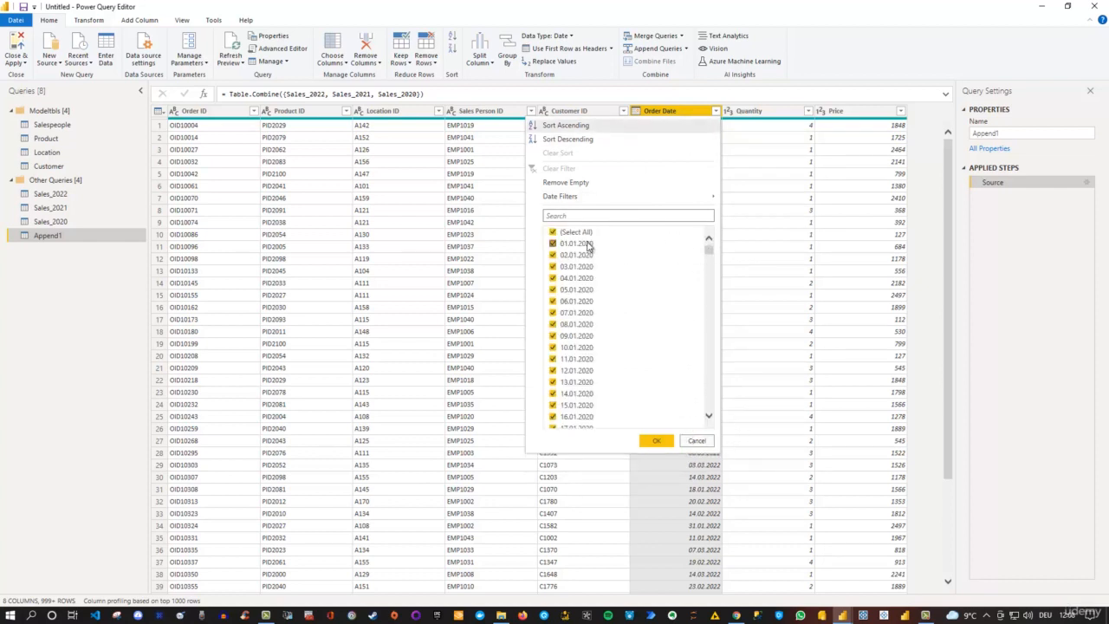
left_click_drag(714, 252, 719, 412)
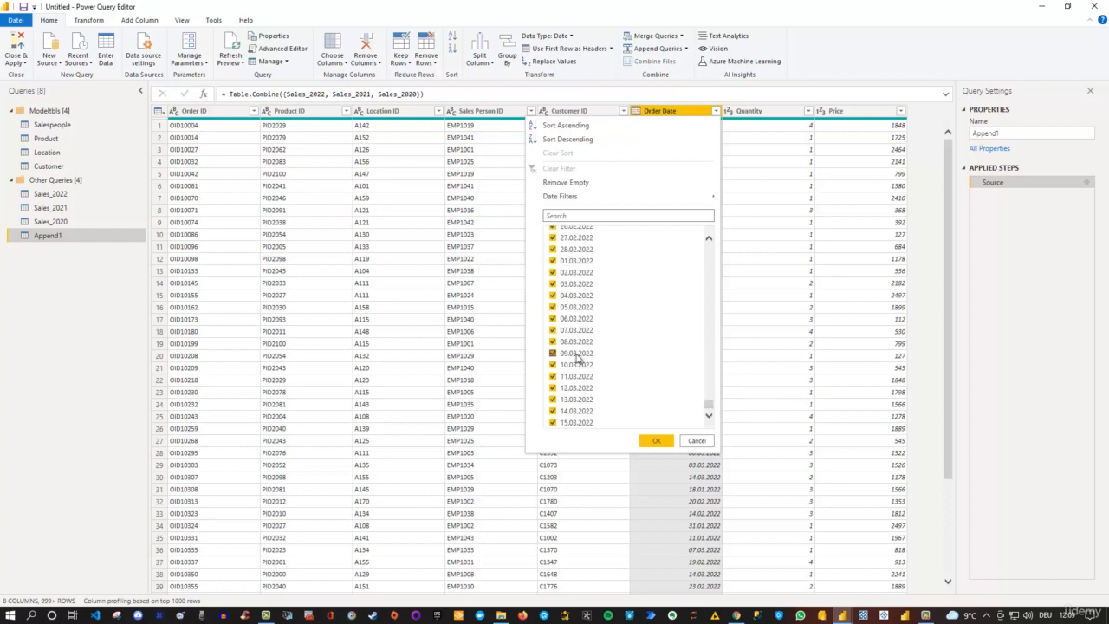
left_click(696, 442)
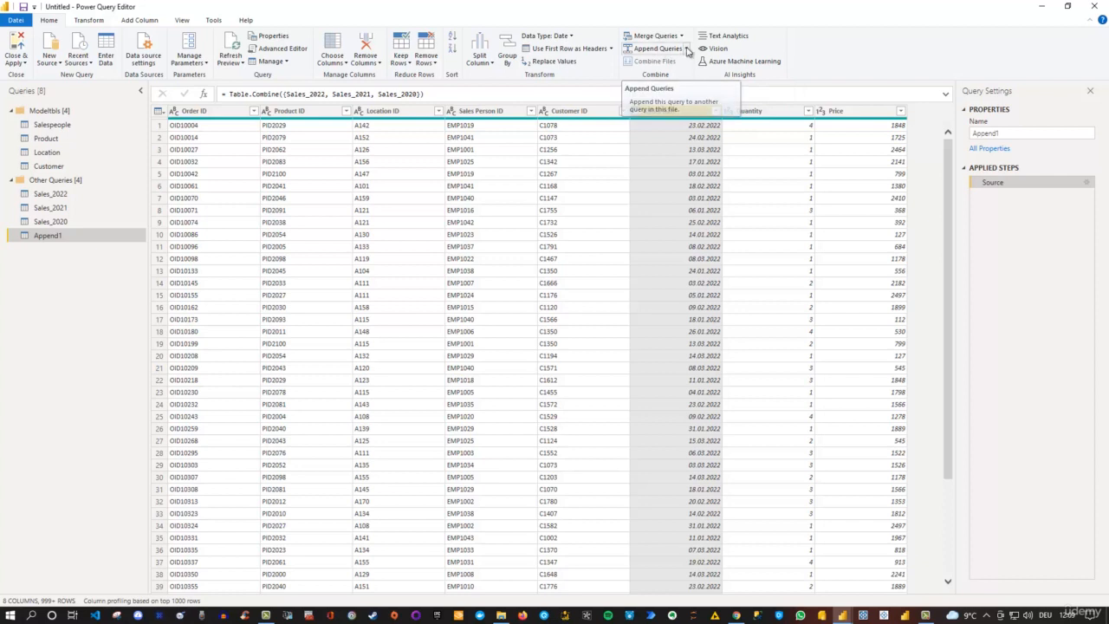
left_click(686, 49)
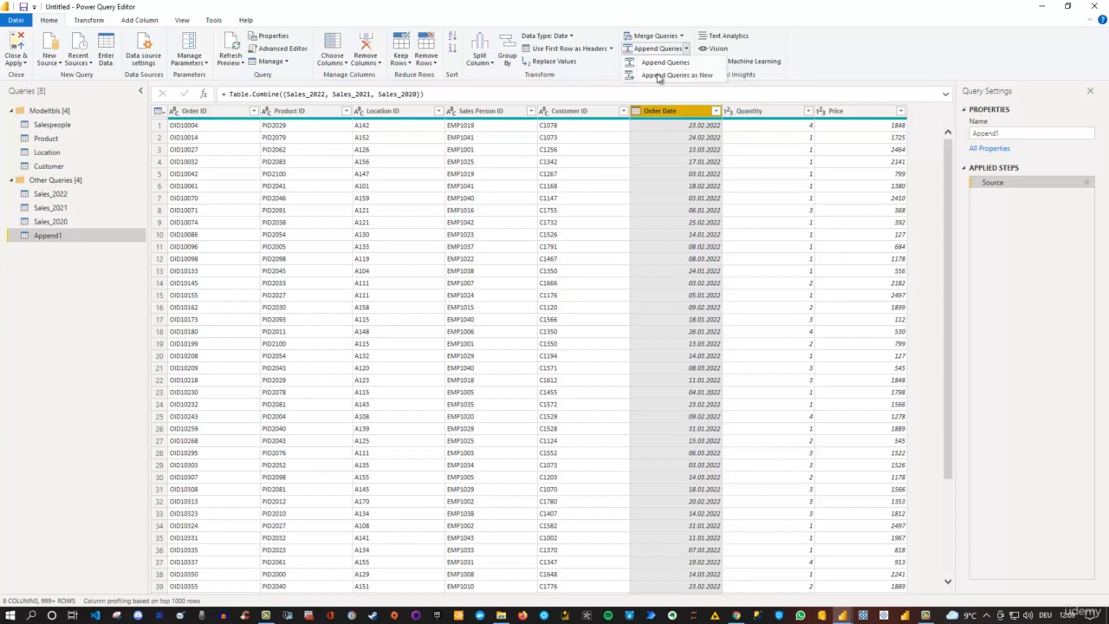
left_click(52, 249)
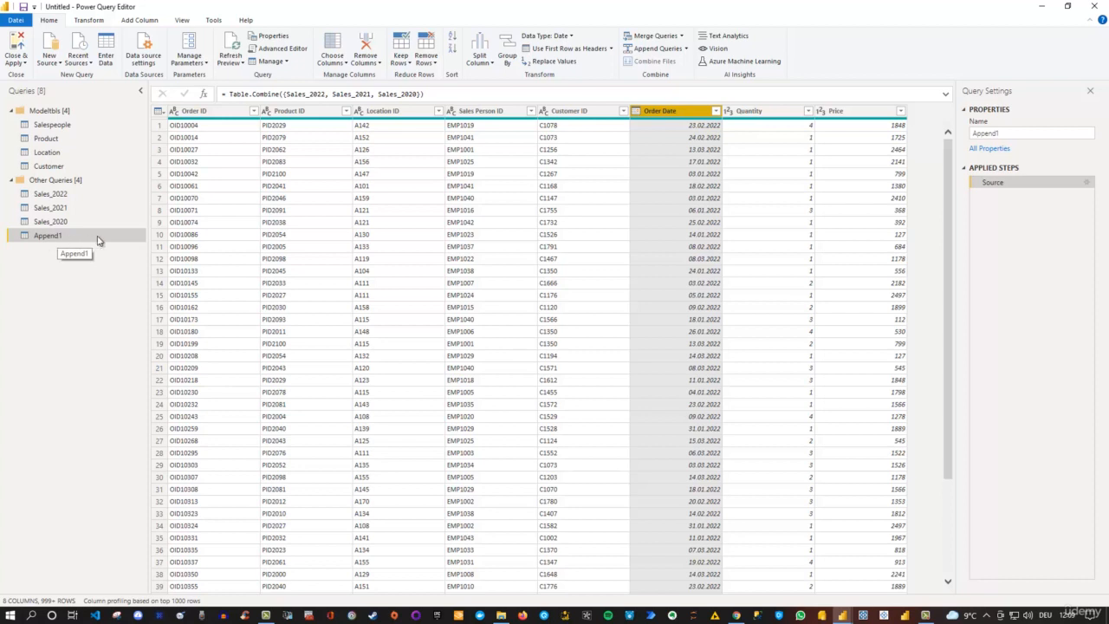
- Rename the appended query Append1 to Sales and move it into the Modeltbls group
left_click_drag(1015, 132, 967, 138)
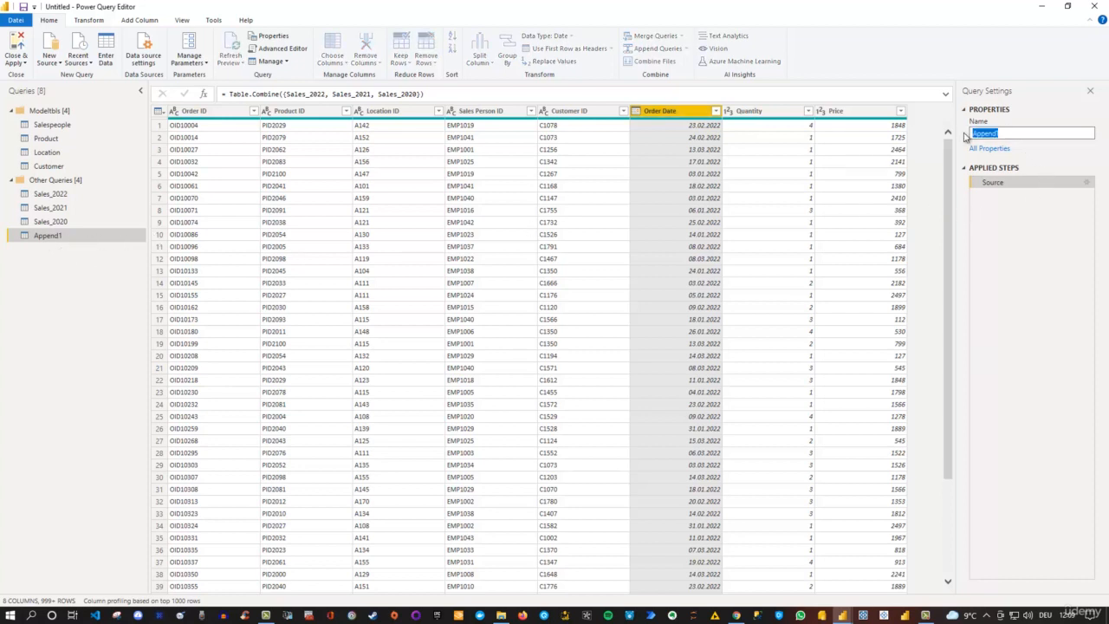
type("Sales")
key("Return")
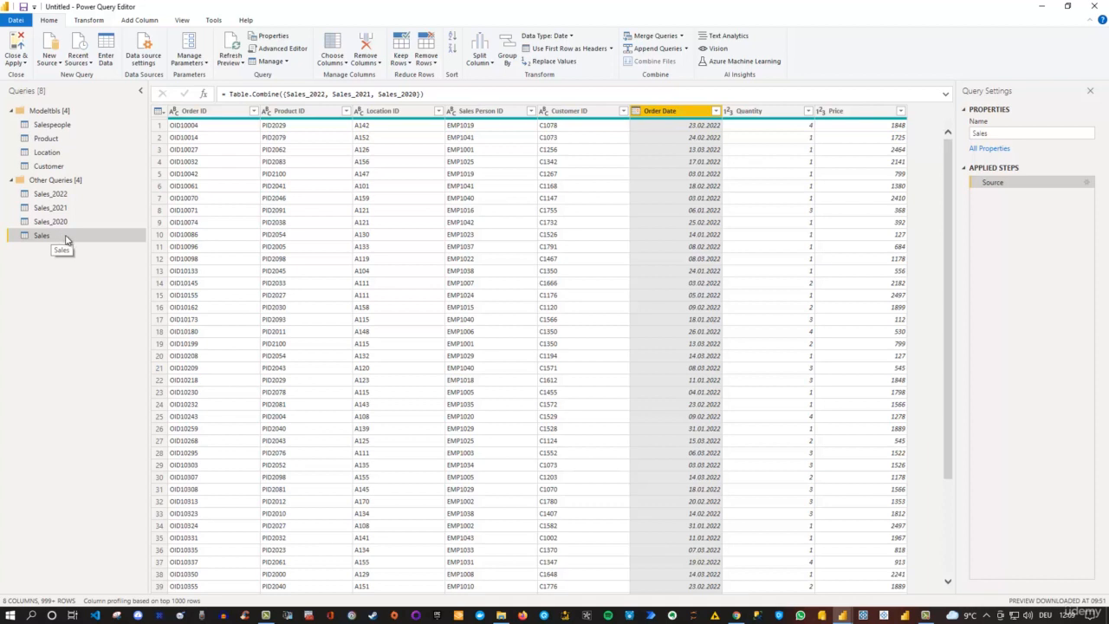
left_click_drag(67, 243, 113, 174)
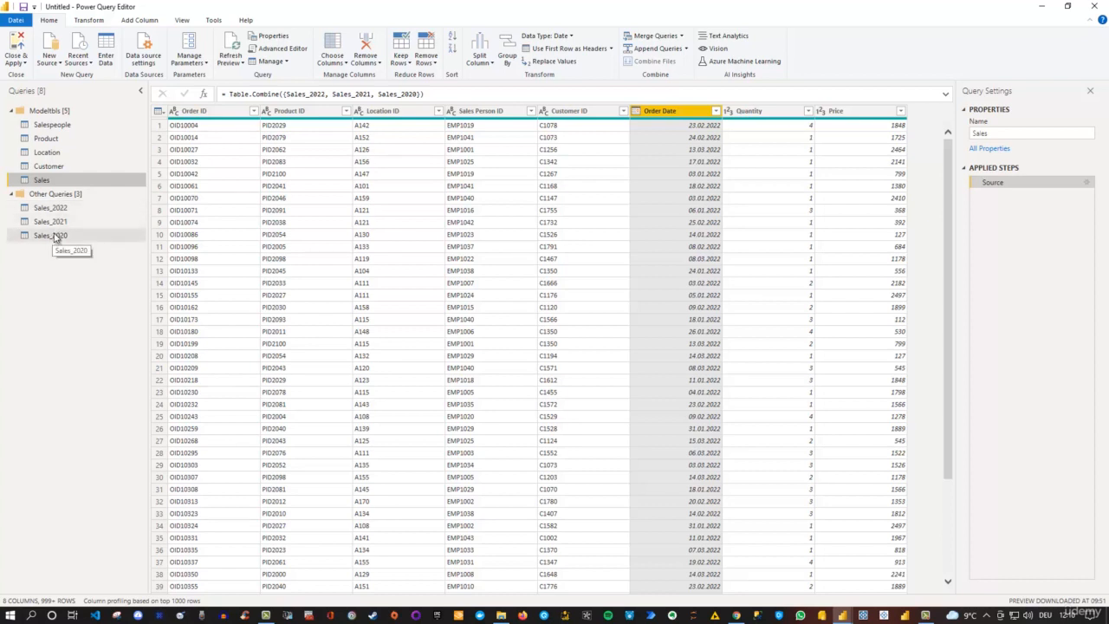
- Disable loading into the report for the Sales_2022, Sales_2021 and Sales_2020 queries
right_click(57, 209)
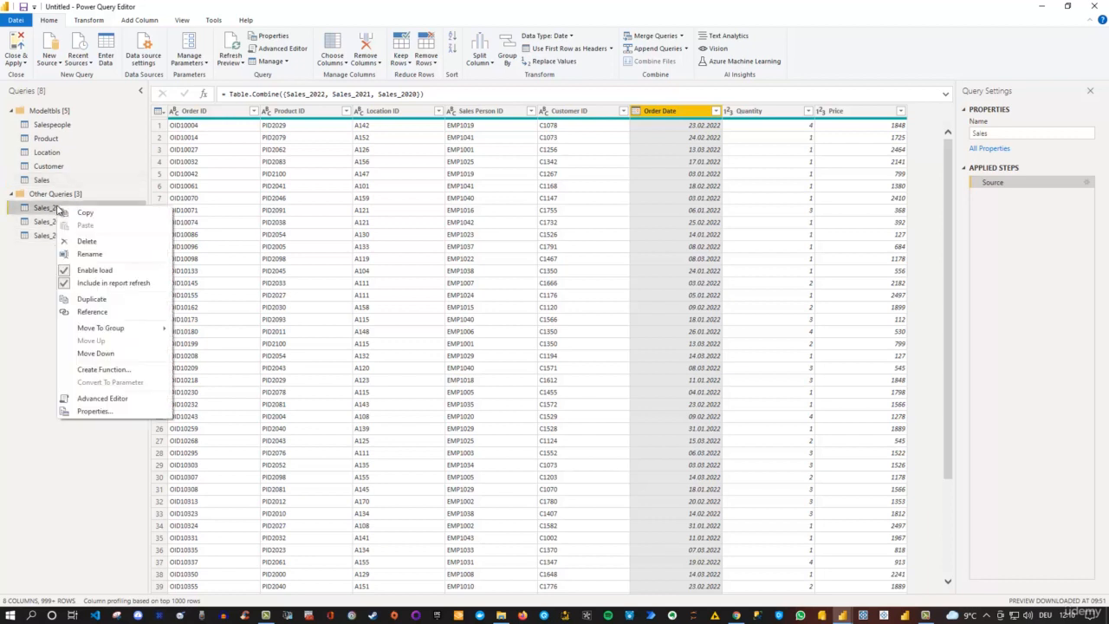
left_click(99, 275)
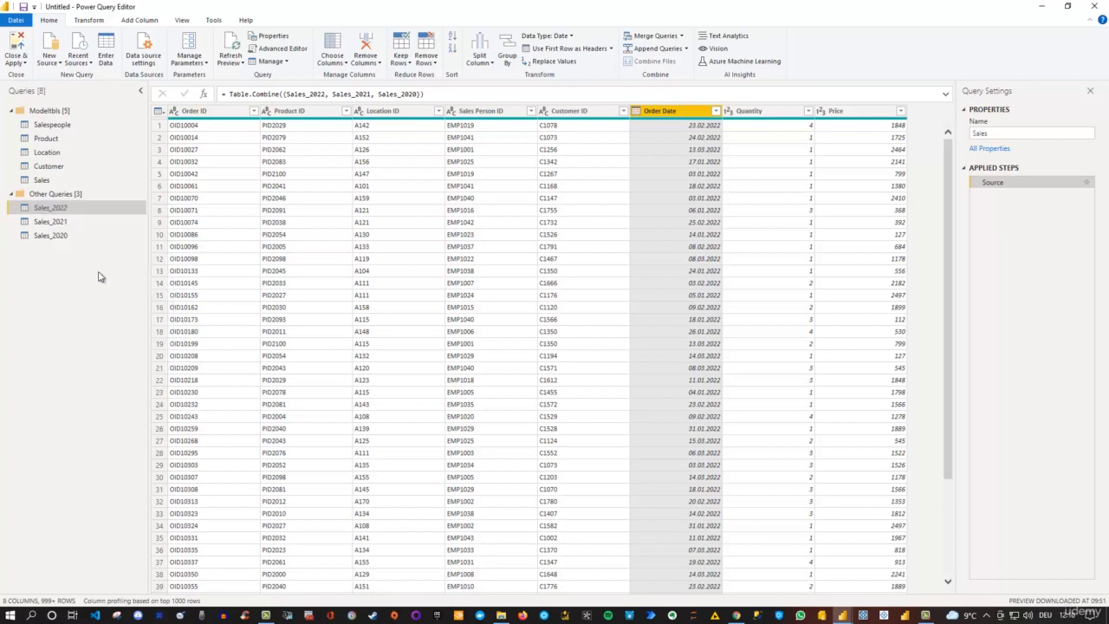
left_click(52, 222)
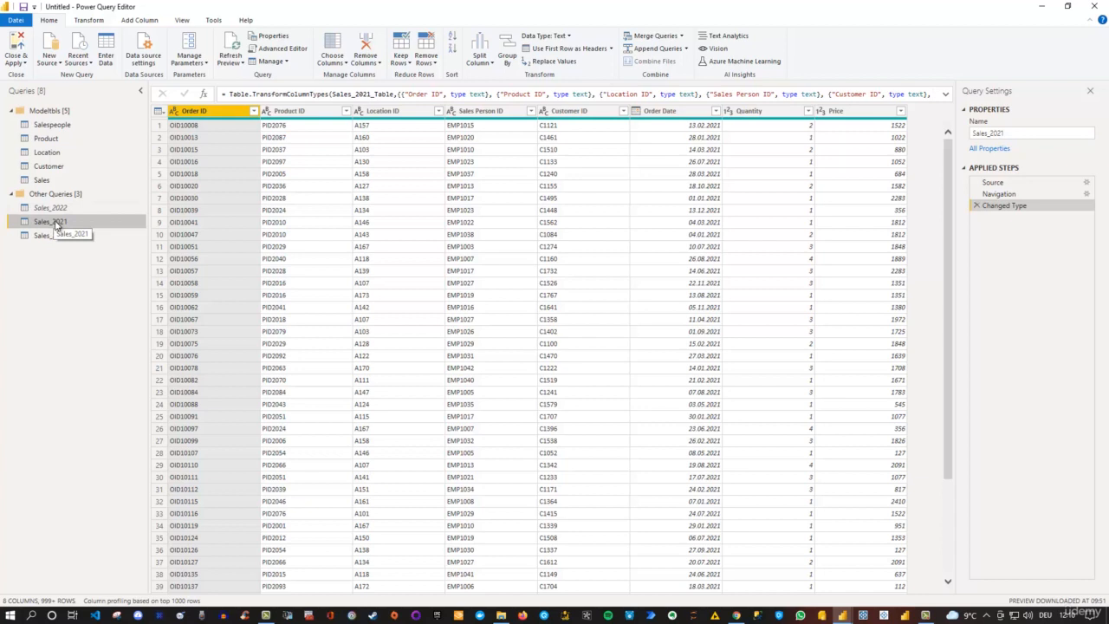
right_click(55, 223)
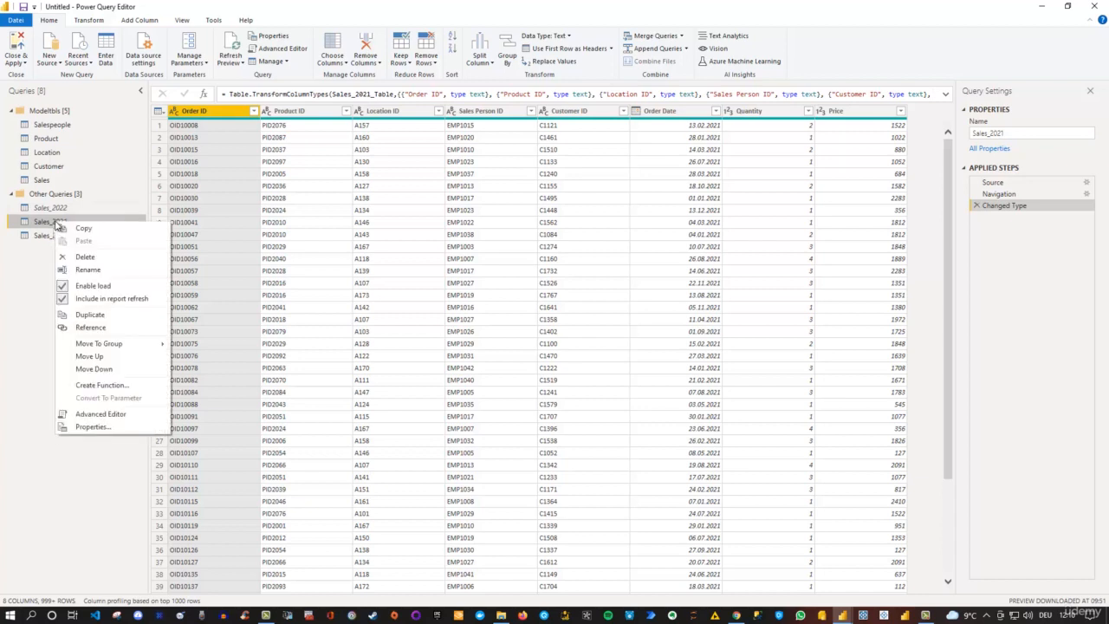
left_click(103, 289)
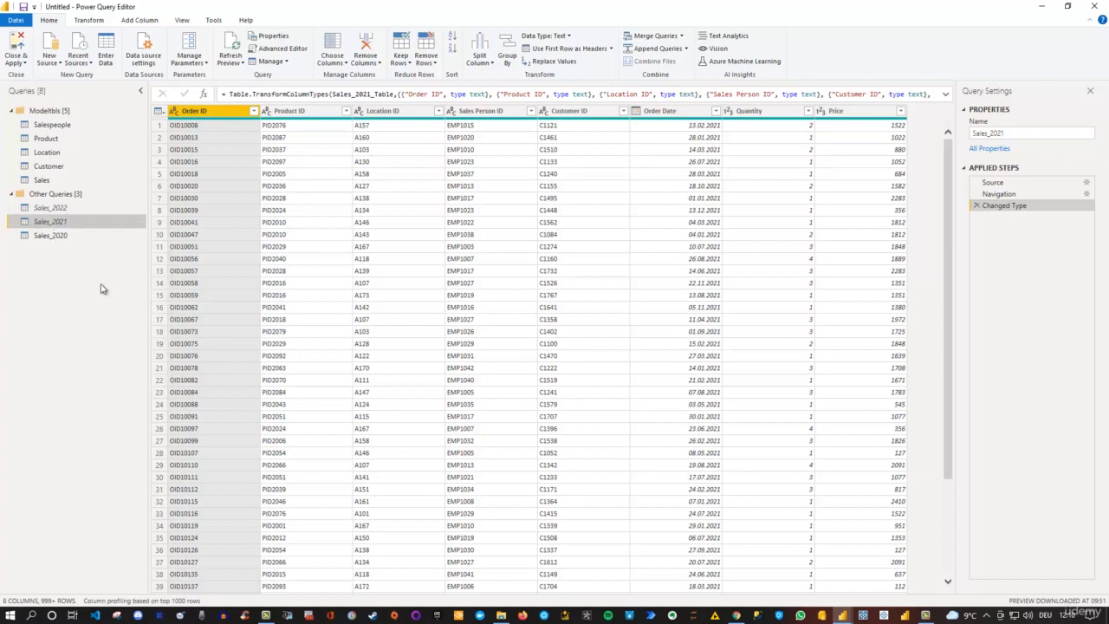
right_click(55, 237)
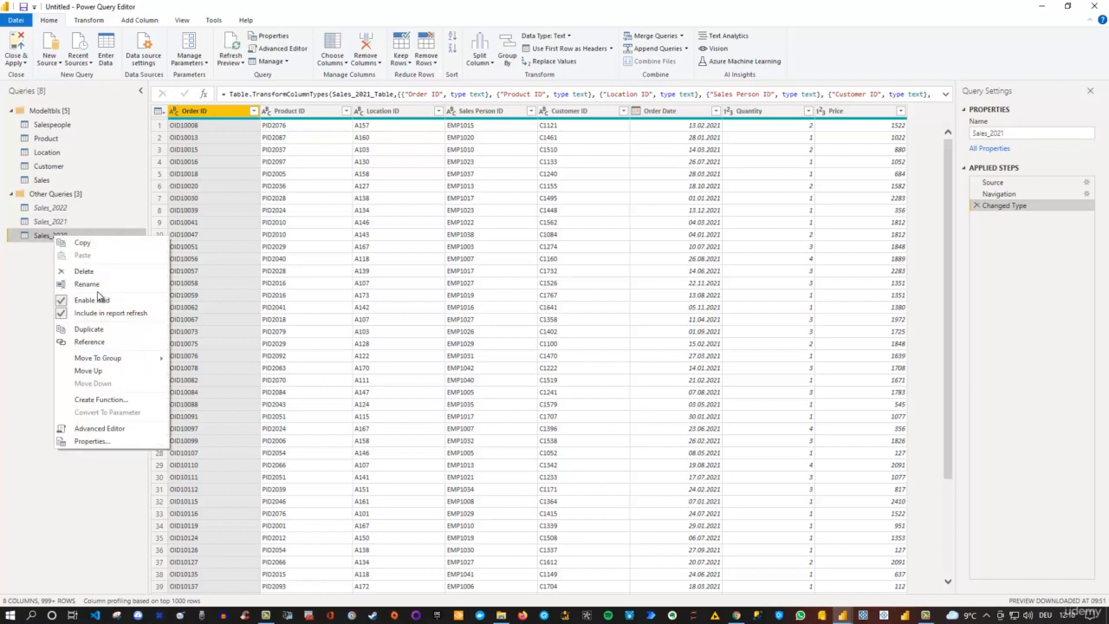
left_click(93, 301)
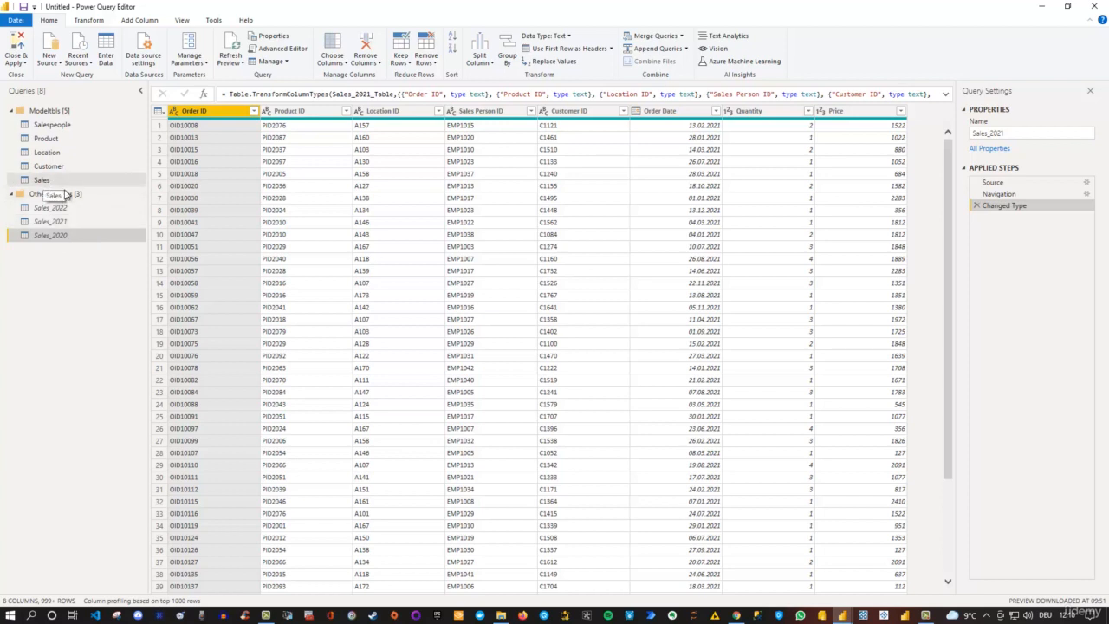
right_click(44, 208)
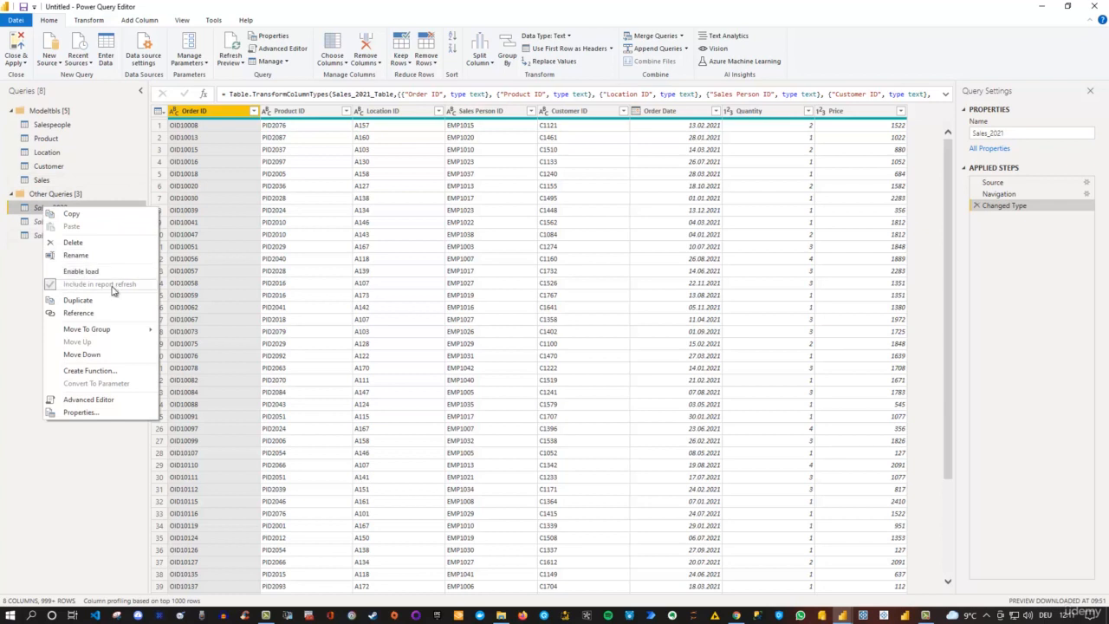
left_click(26, 269)
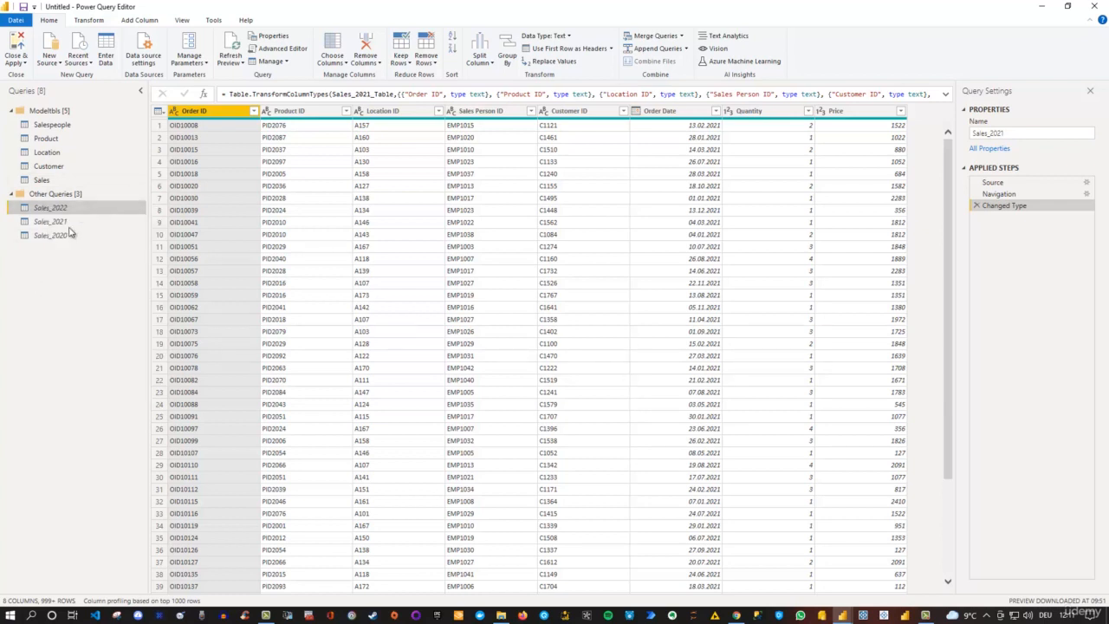
- Display the combined Sales query, then close the query editor and apply all pending changes to the model
left_click(52, 182)
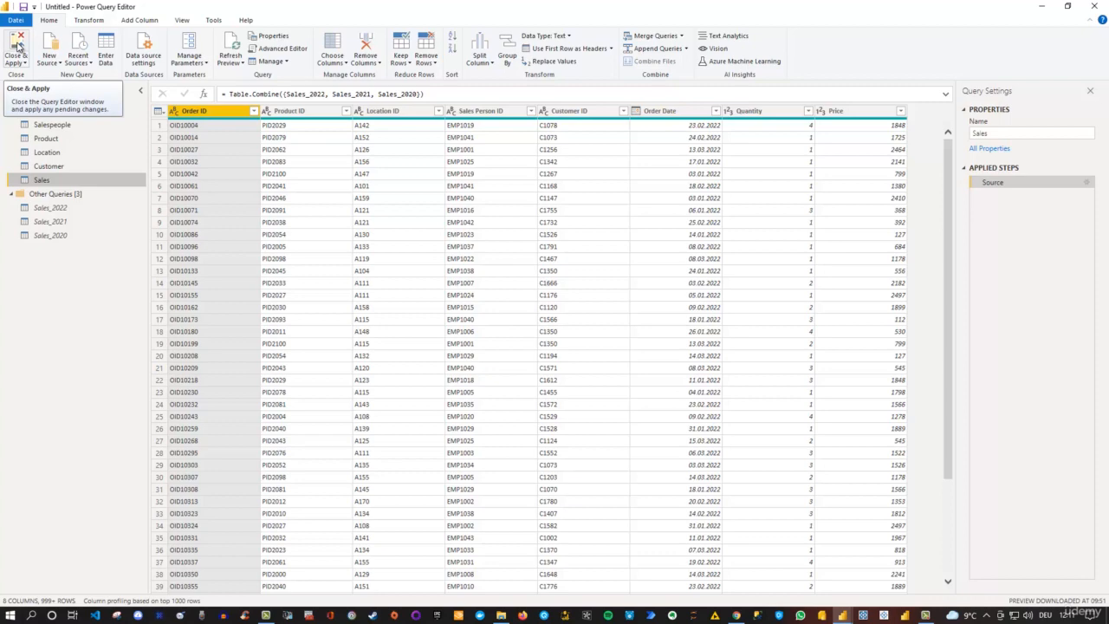
left_click_drag(257, 9, 473, 83)
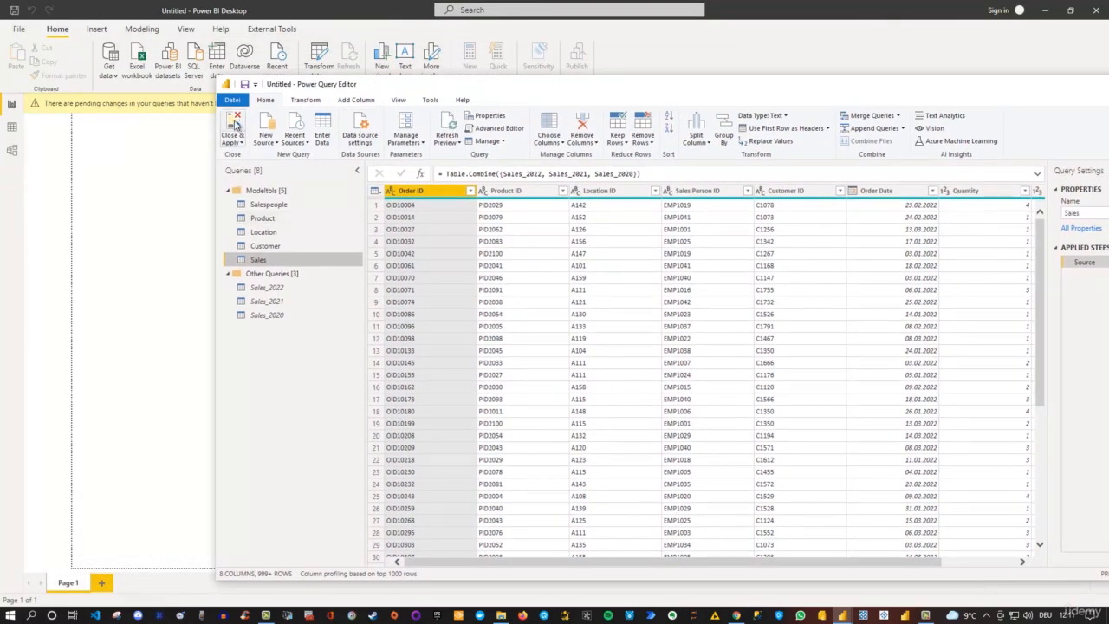
left_click(234, 125)
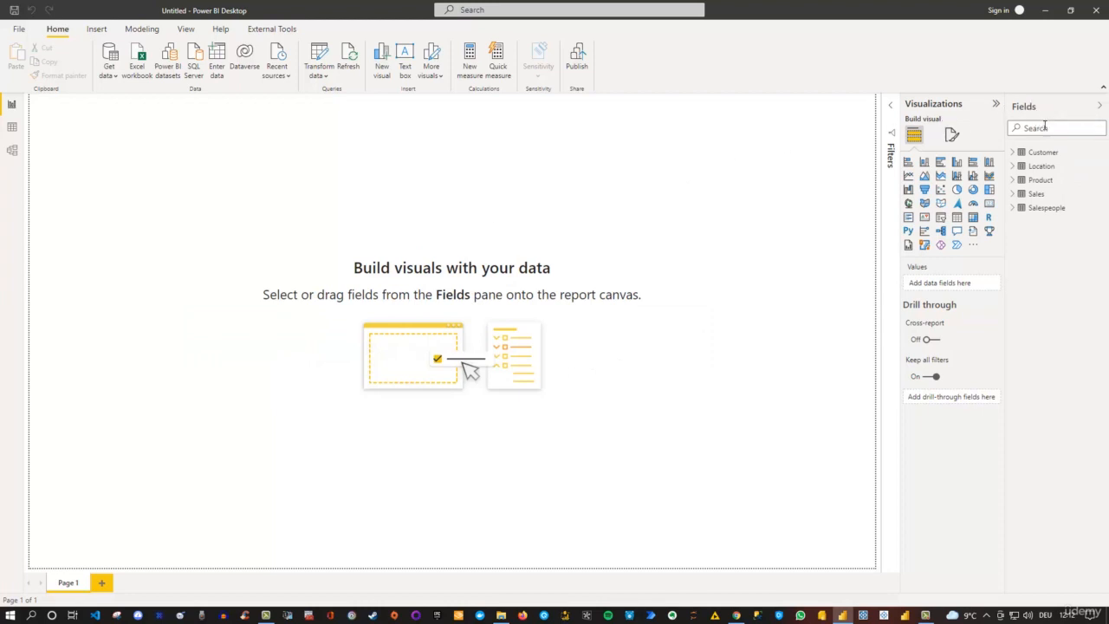
- Expand the loaded Sales table to examine its fields, and collapse it again
left_click(1038, 196)
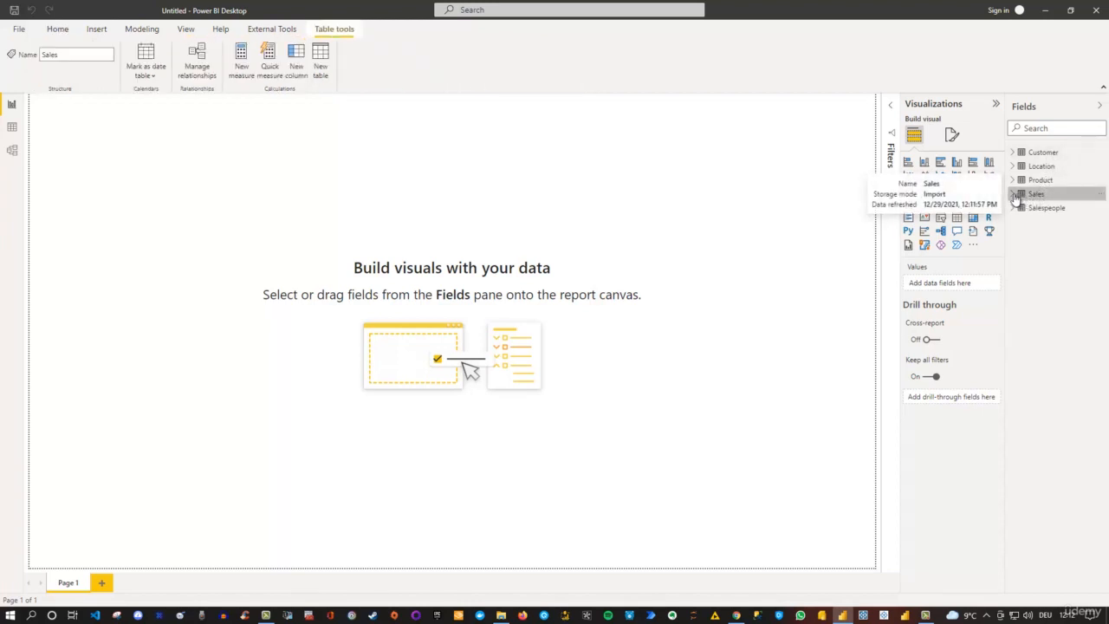
left_click(1012, 195)
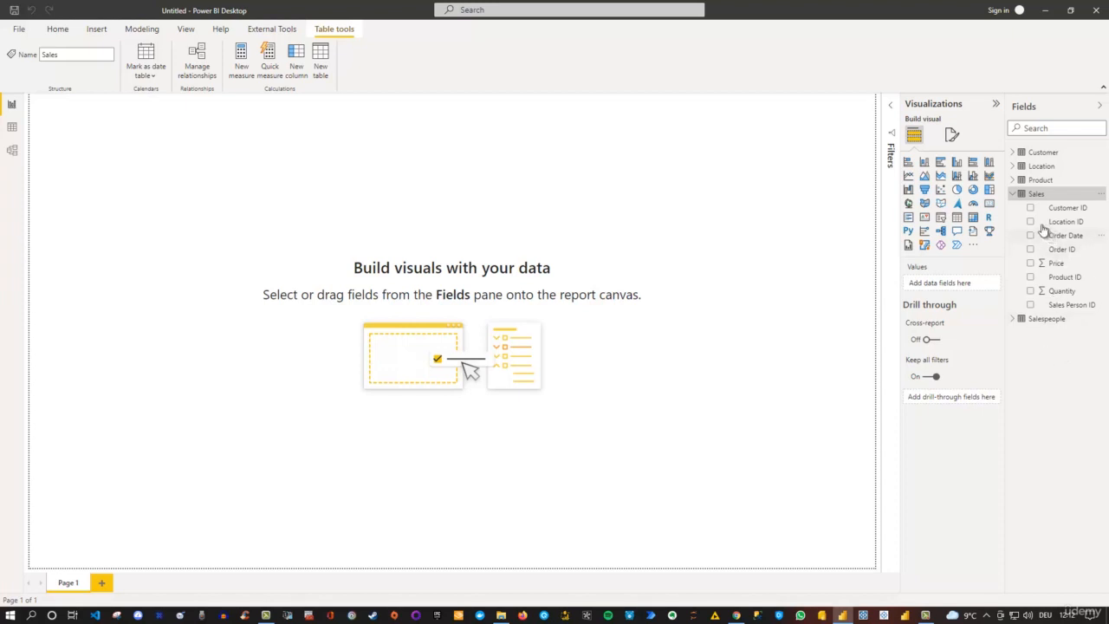
left_click(1016, 196)
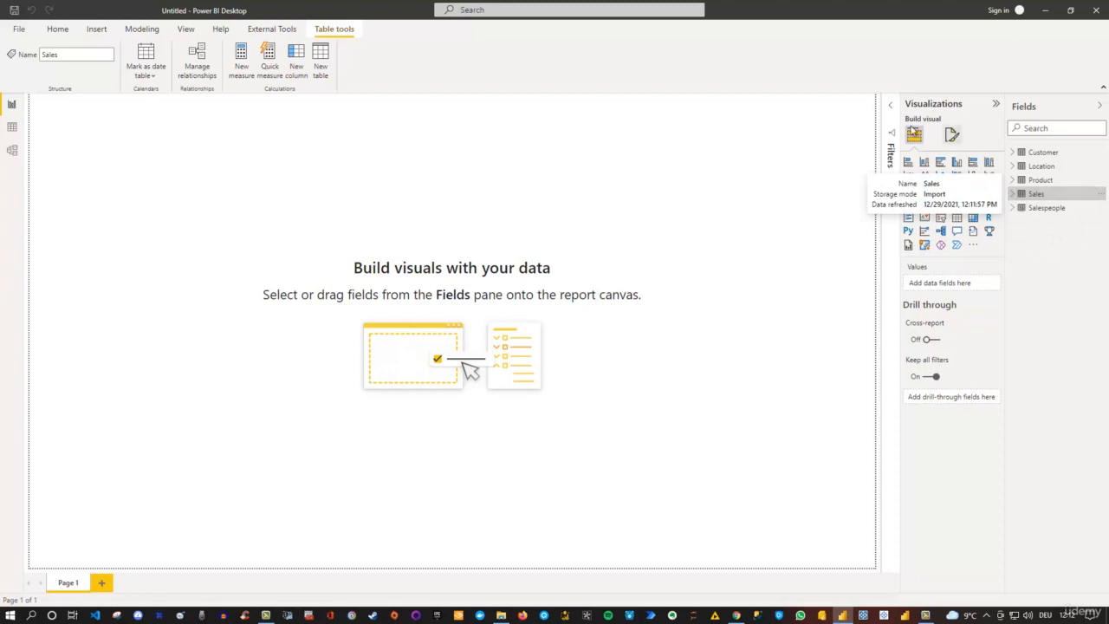
- Reopen the Power Query Editor to edit the loaded queries and maximize its window
left_click(58, 30)
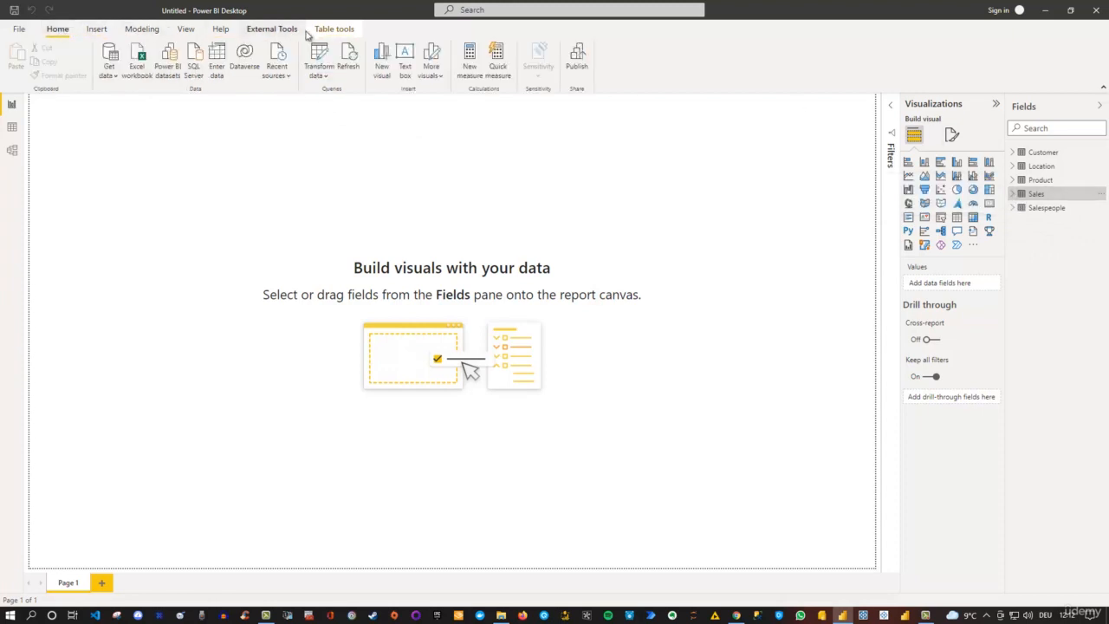
left_click(319, 57)
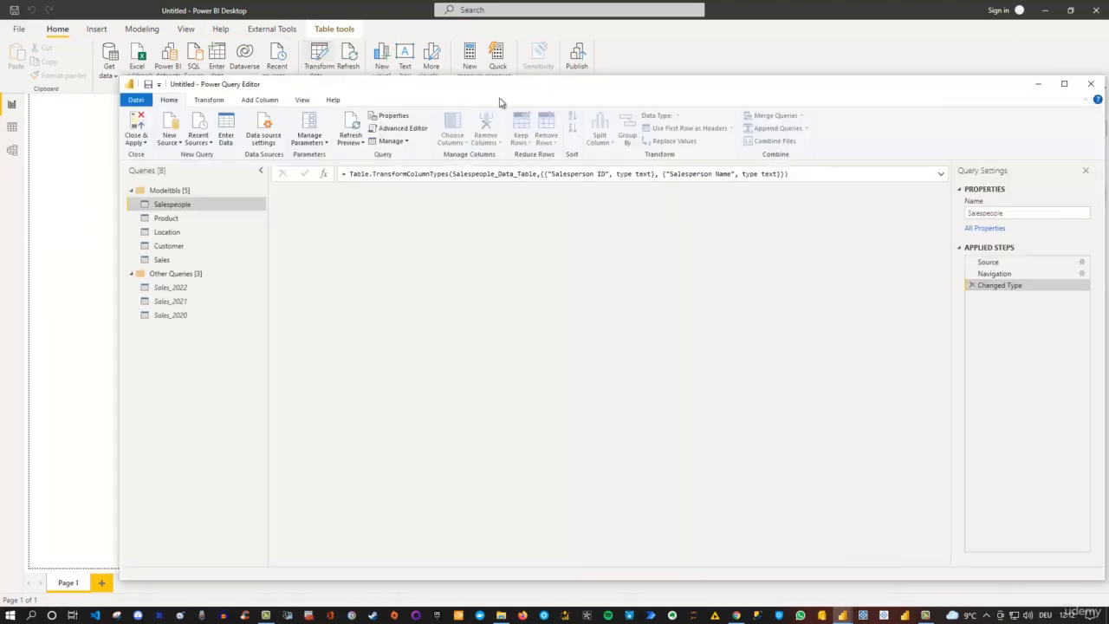
double_click(531, 85)
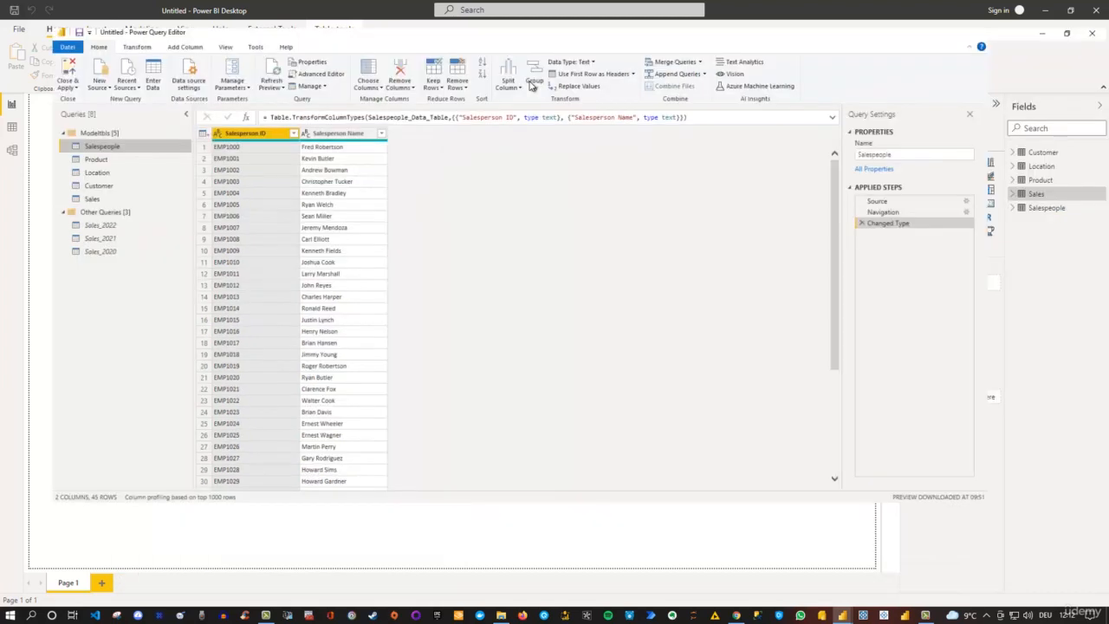